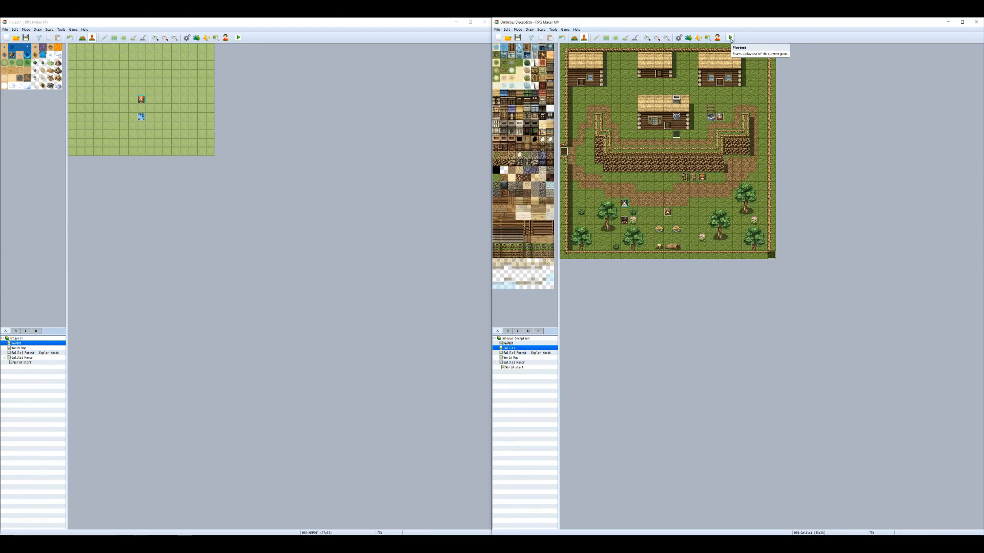
Playtest the Ominous Deception project and view the Primary Test quest's description through the game's Tables entry, ending the playtest.
left_click(730, 38)
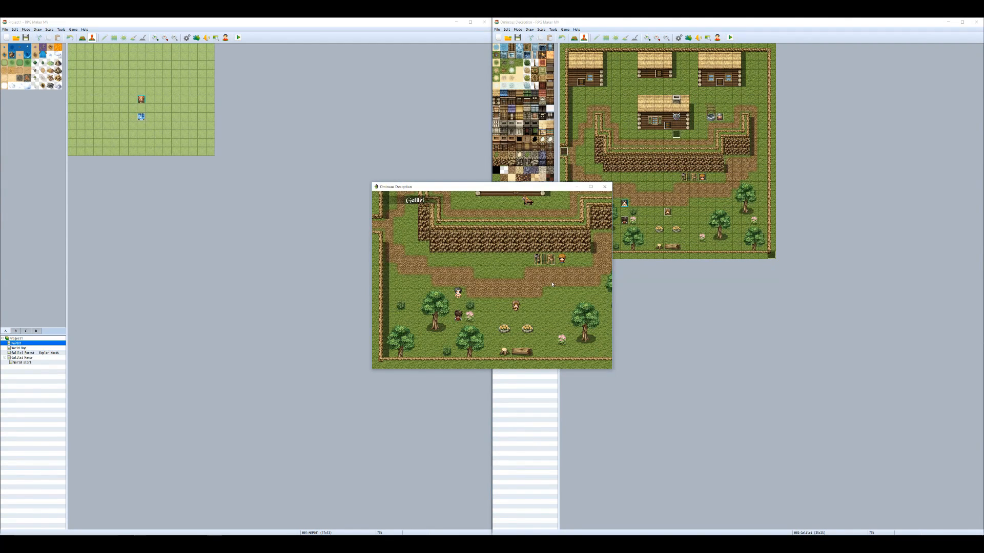
key("Escape")
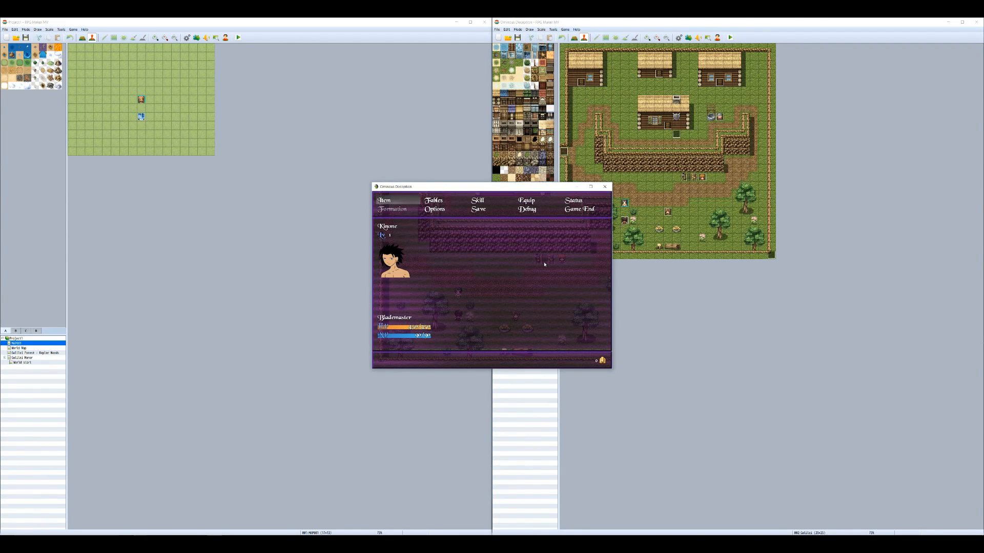
key("Right")
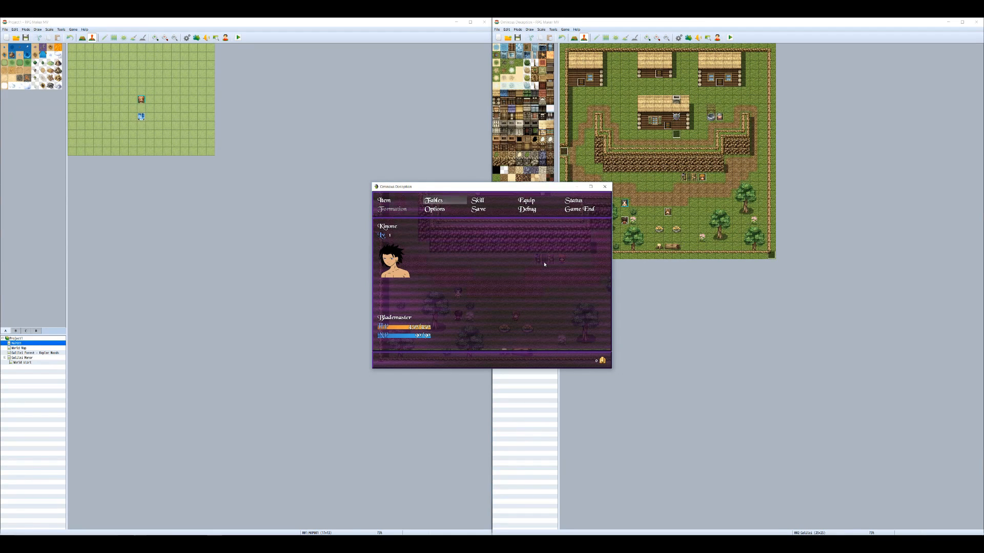
key("Return")
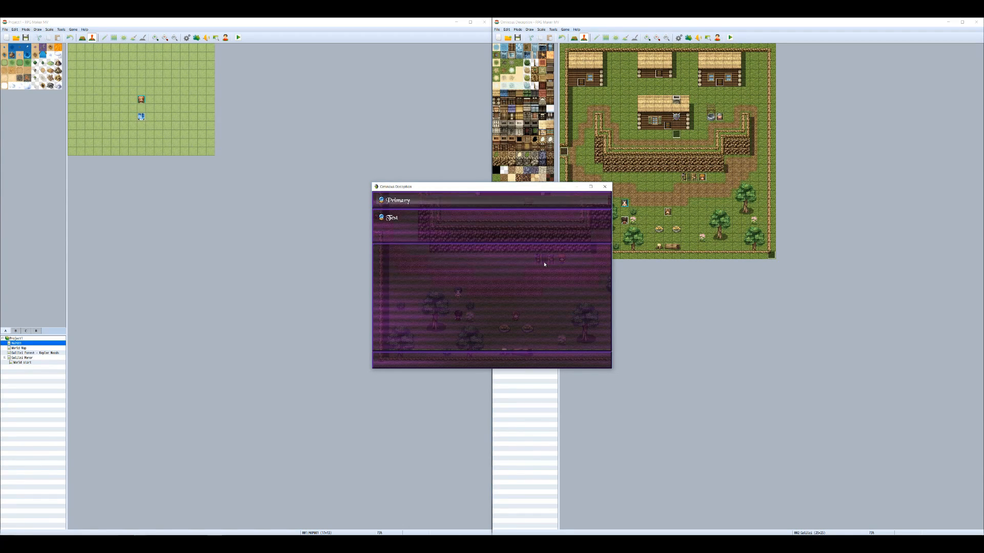
key("Down")
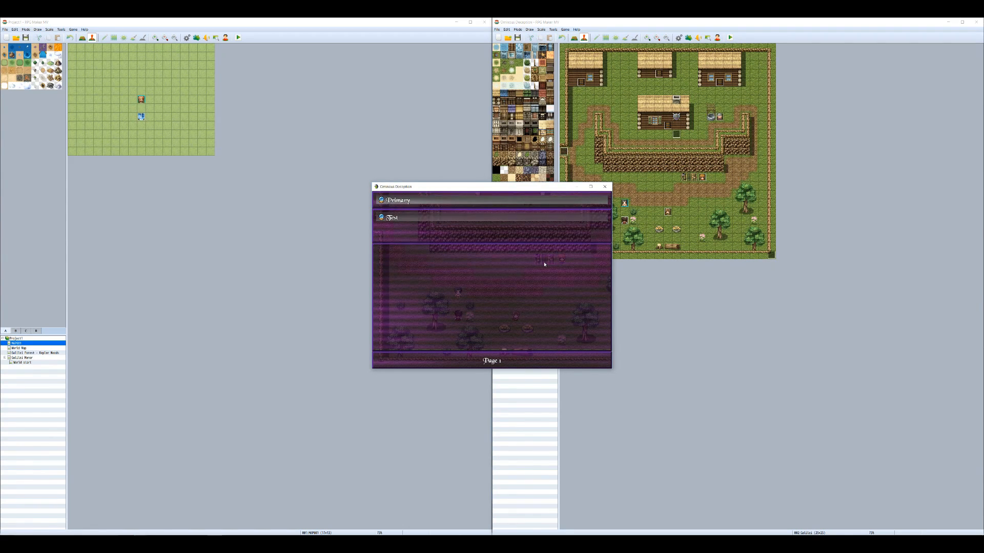
key("Return")
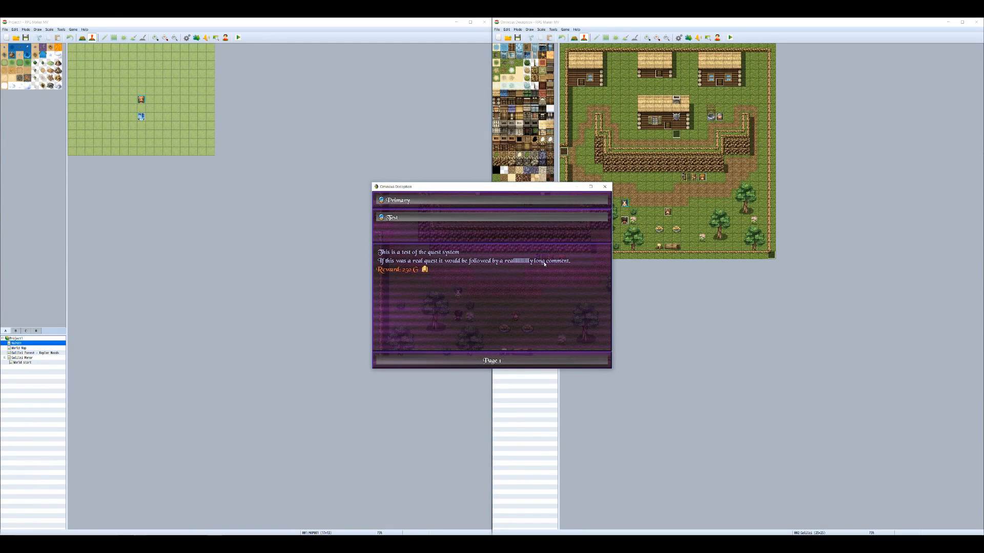
key("Escape")
key("Escape")
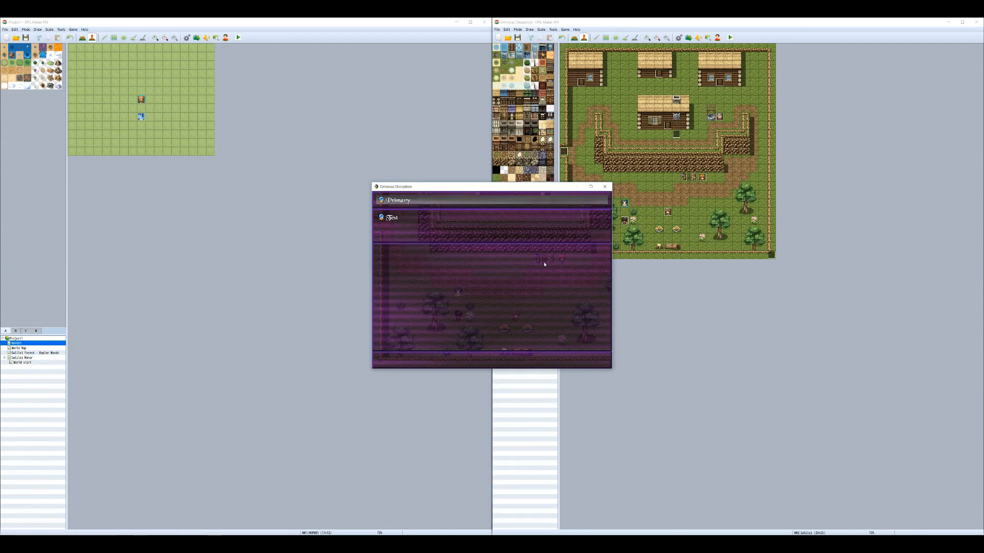
left_click(605, 187)
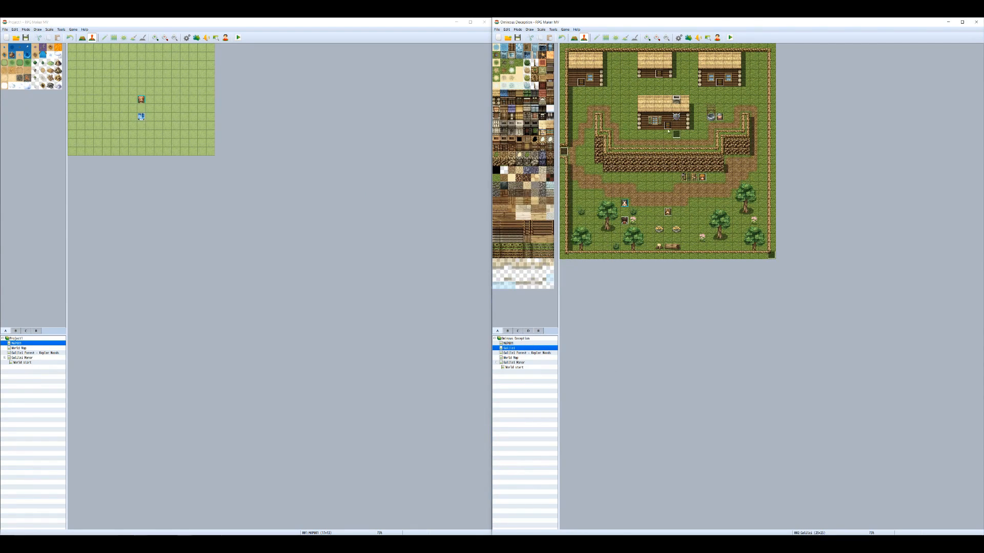
Switch to the Project1 project at full window size and open its Plugin Manager.
left_click(948, 22)
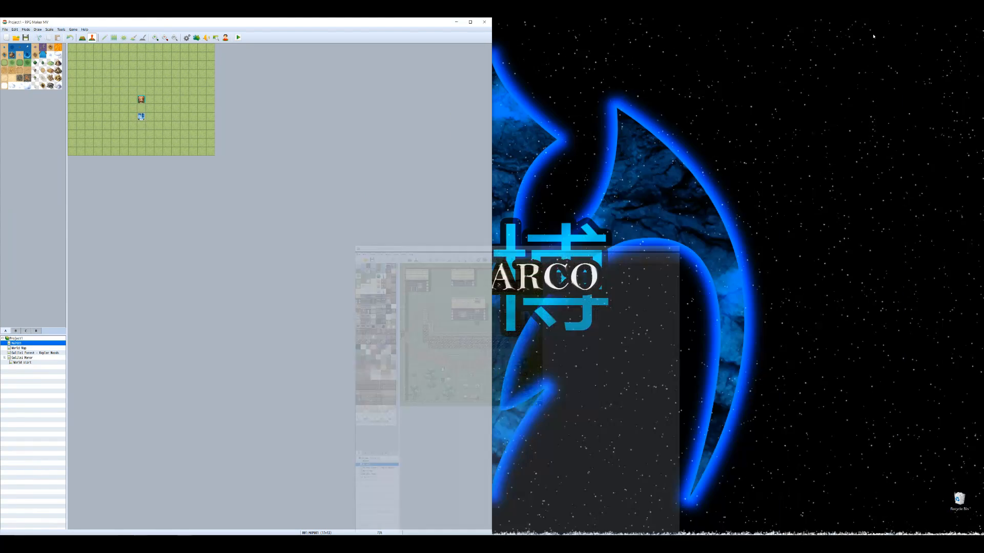
left_click(468, 23)
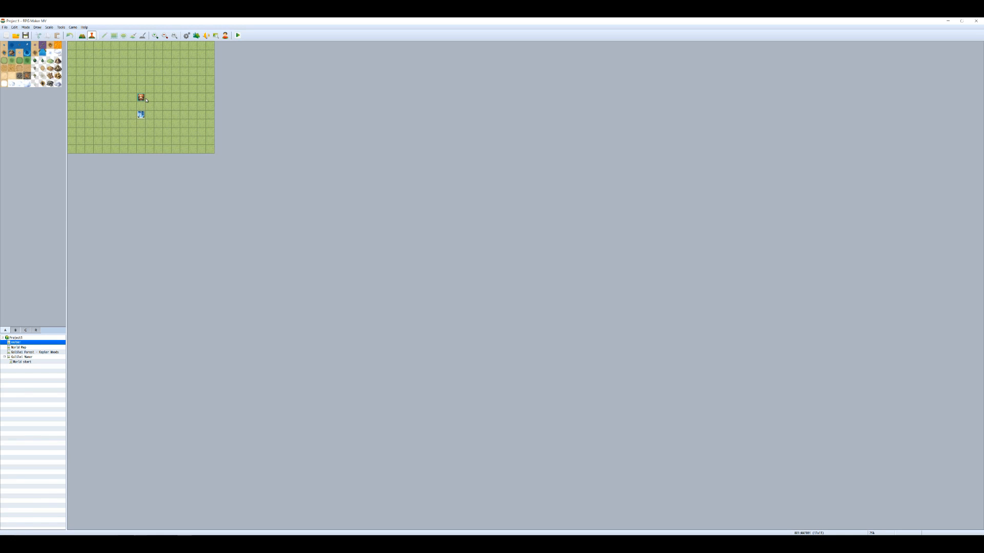
left_click(5, 27)
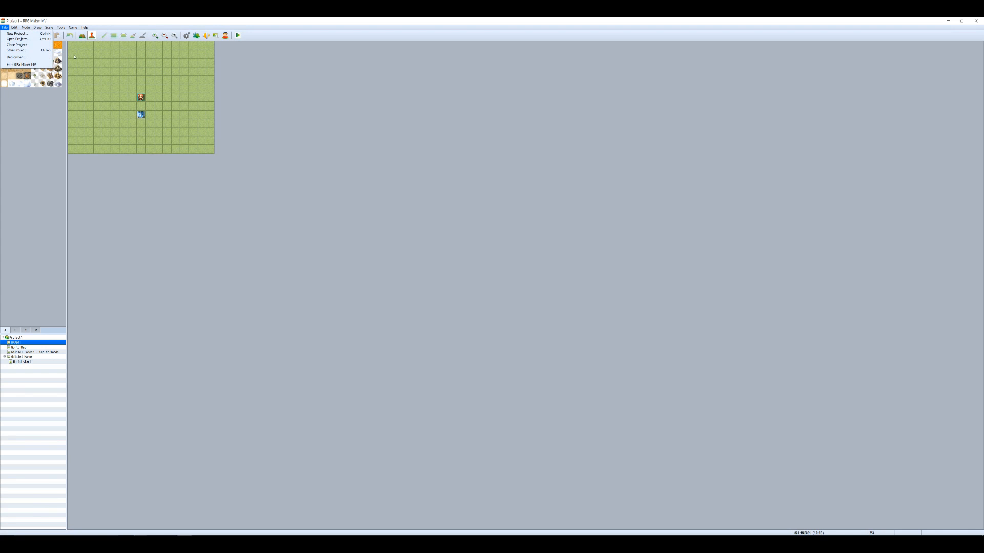
left_click(252, 141)
left_click(196, 35)
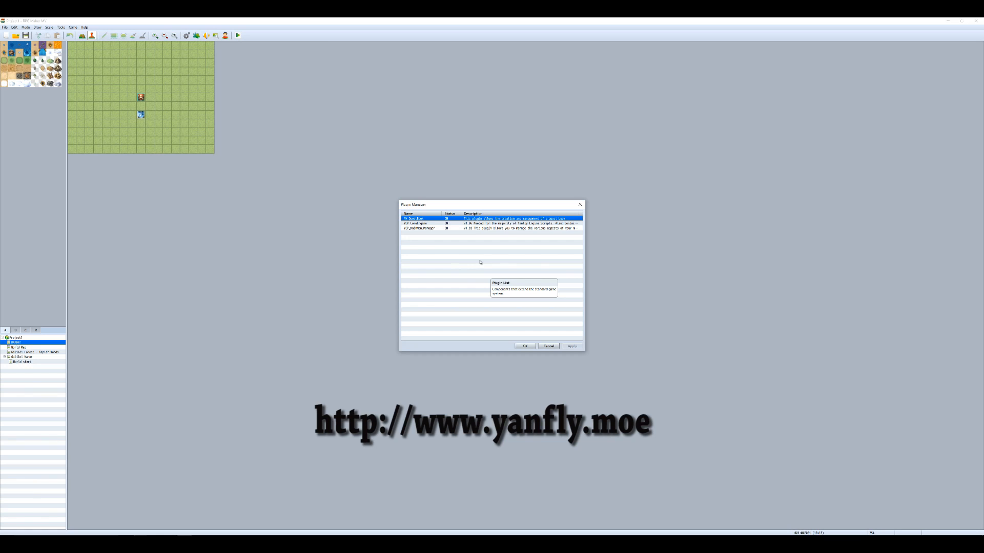
Review the parameters of the PH_QuestBook plugin, including its screen and icon options.
double_click(427, 220)
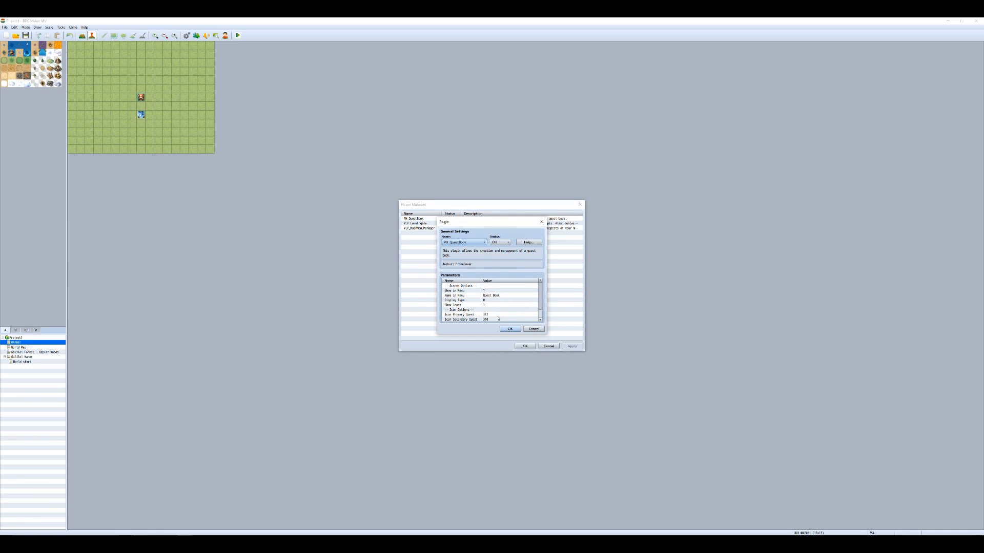
scroll(540, 300, "down", 2)
scroll(537, 291, "up", 2)
left_click(514, 330)
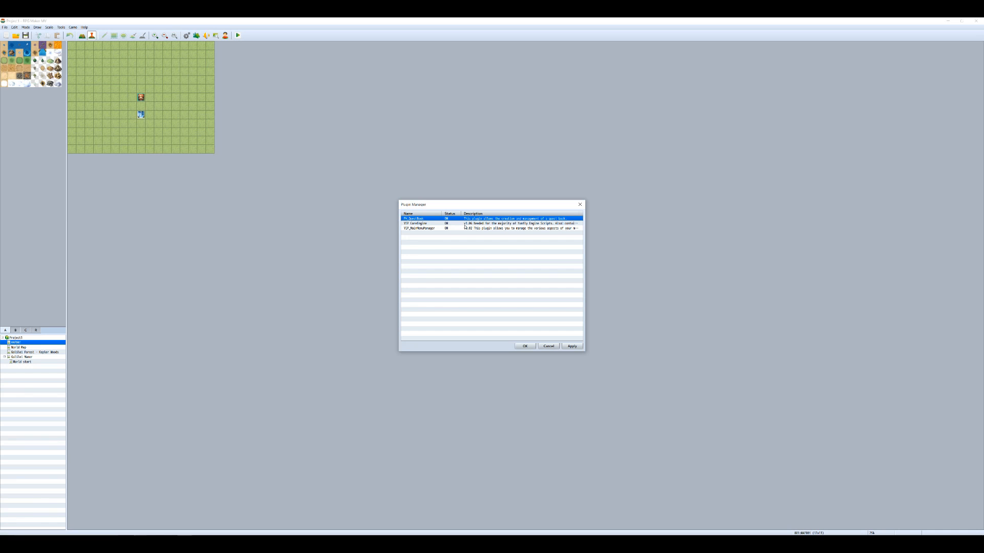
In the YEP_MainMenuManager plugin parameters, set Menu 11 Name to "Tables" including the quotation marks.
double_click(433, 228)
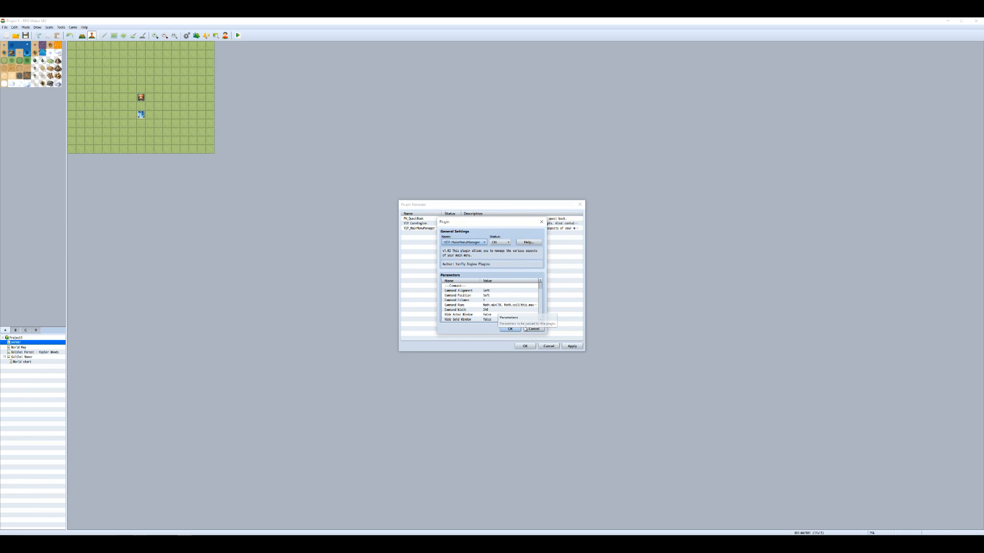
left_click(541, 320)
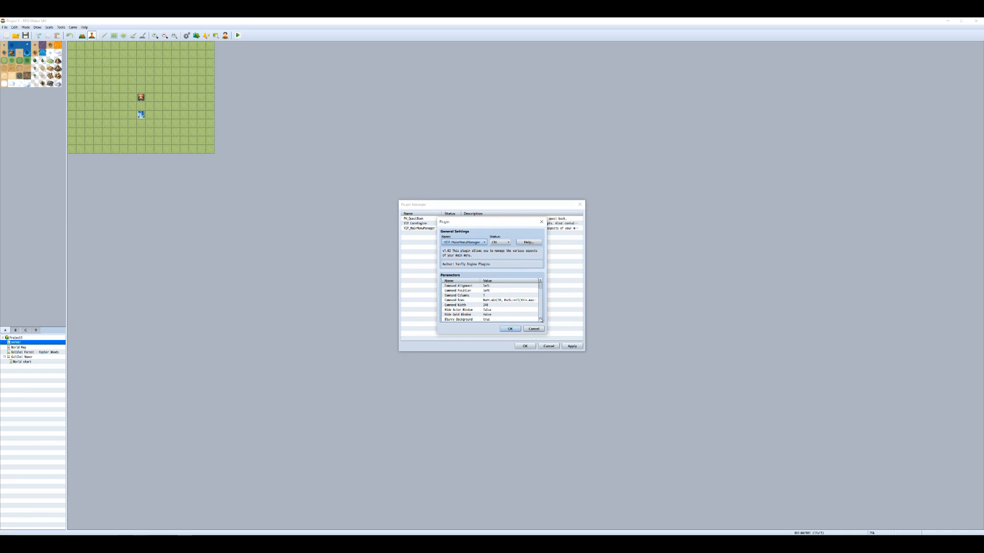
left_click(540, 319)
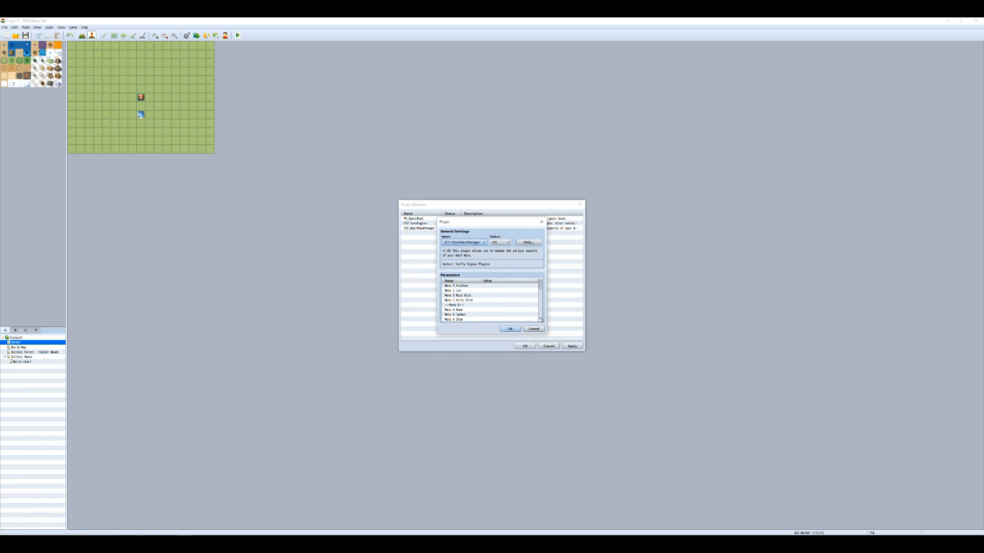
left_click(541, 320)
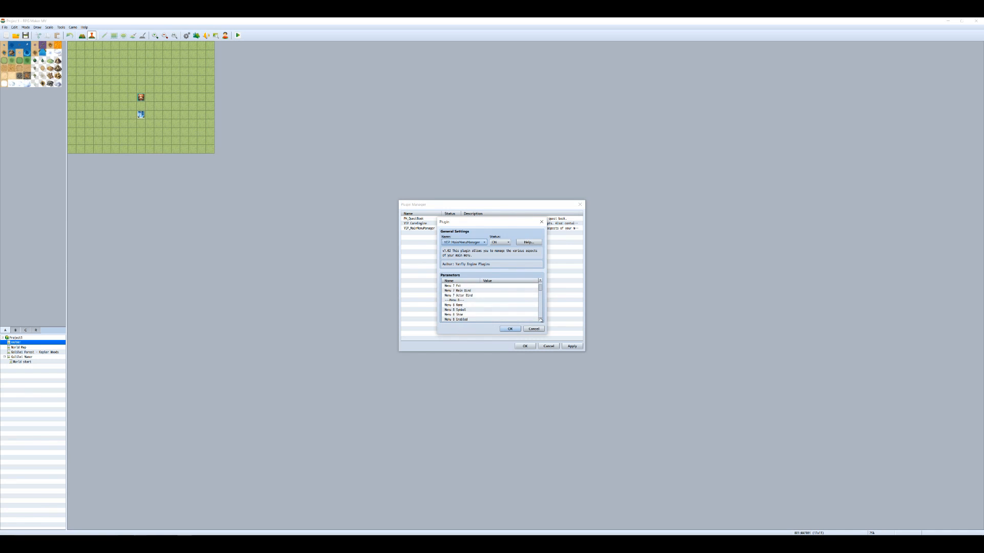
left_click(541, 319)
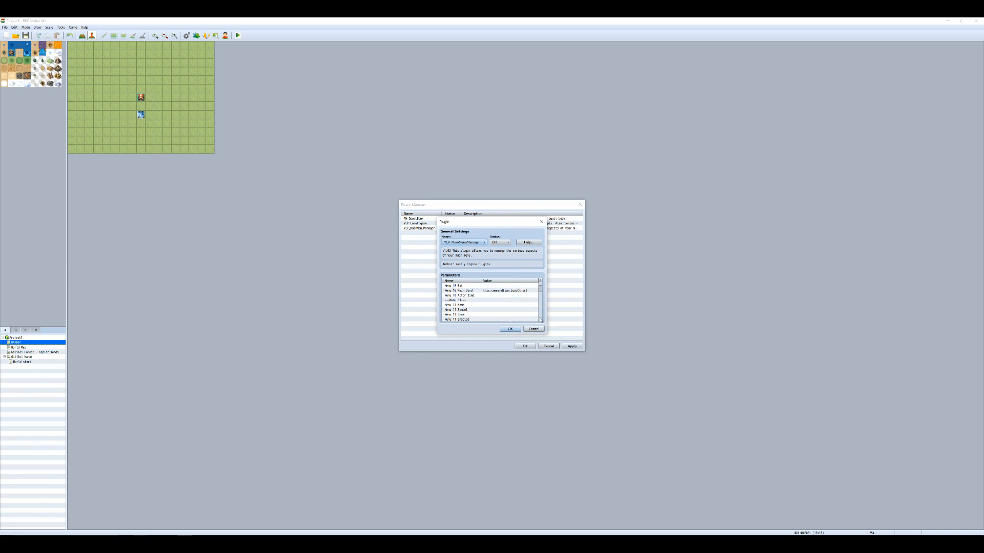
left_click(540, 281)
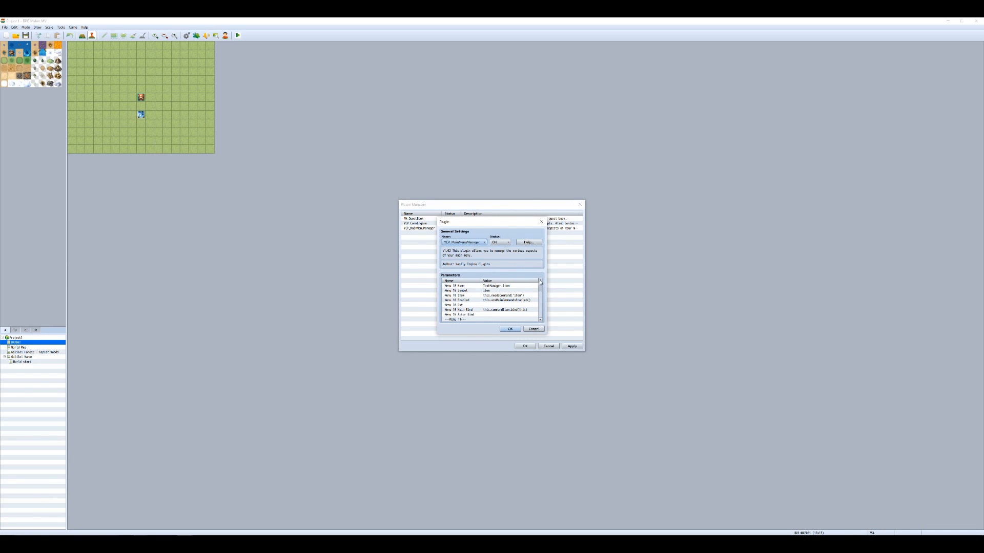
left_click(541, 320)
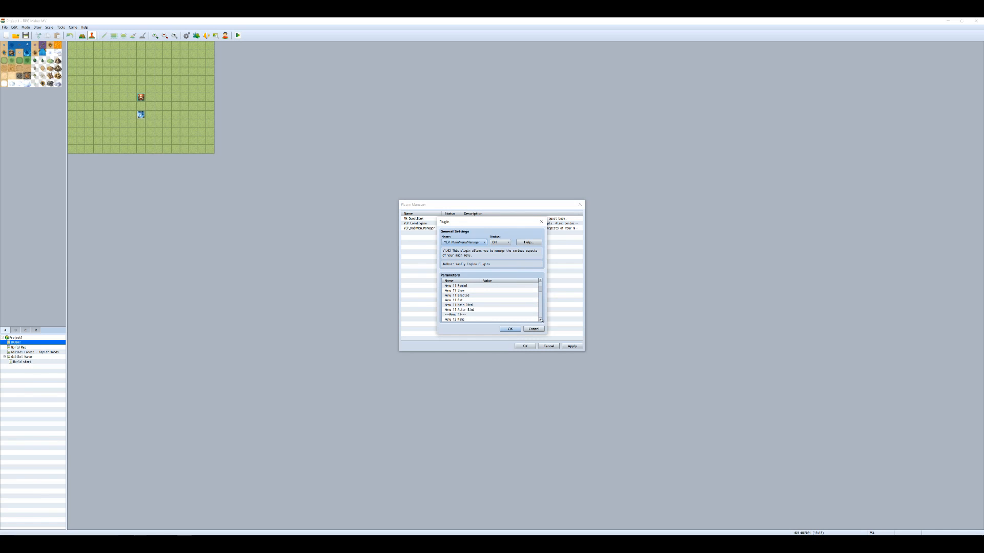
scroll(533, 293, "up", 1)
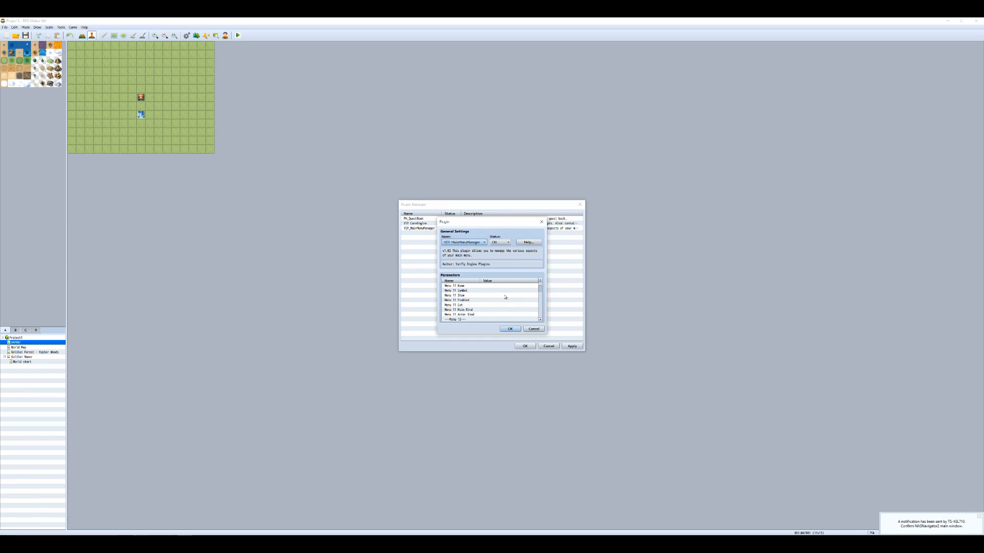
scroll(504, 307, "up", 1)
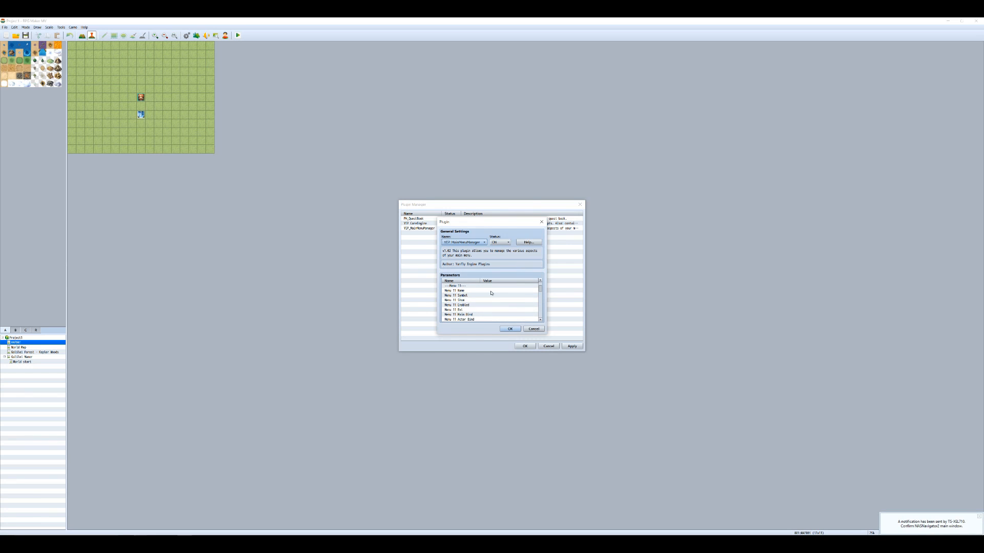
left_click(490, 291)
double_click(491, 291)
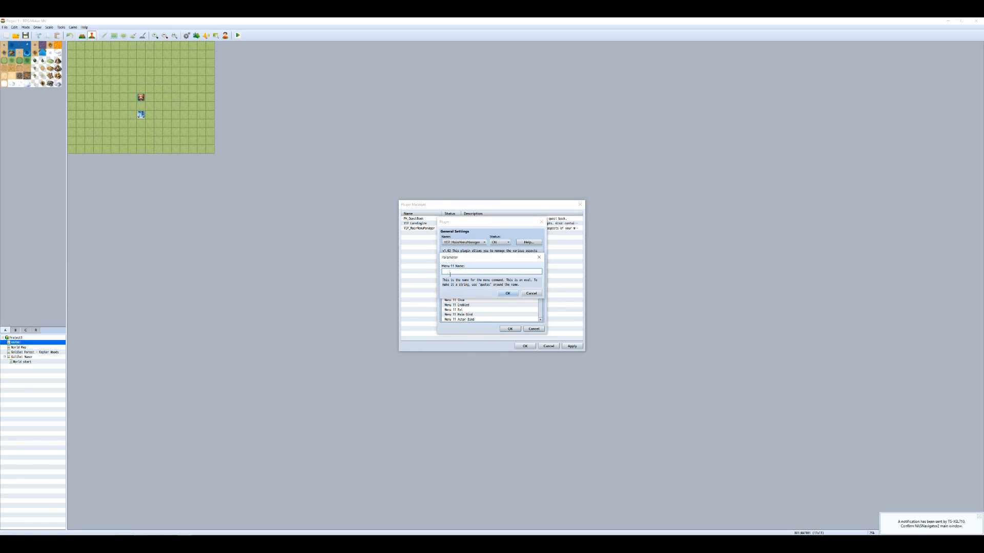
type("\"")
type("las")
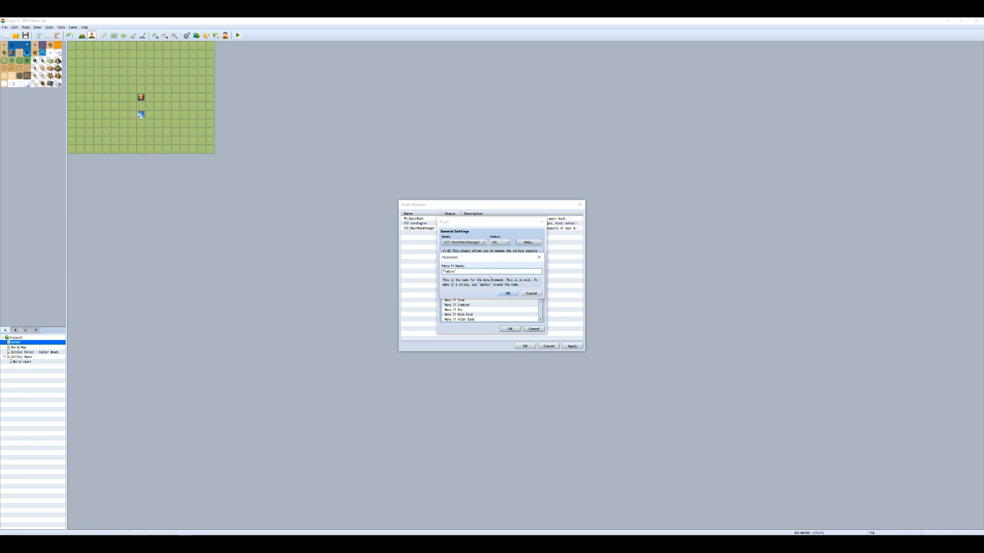
left_click(507, 293)
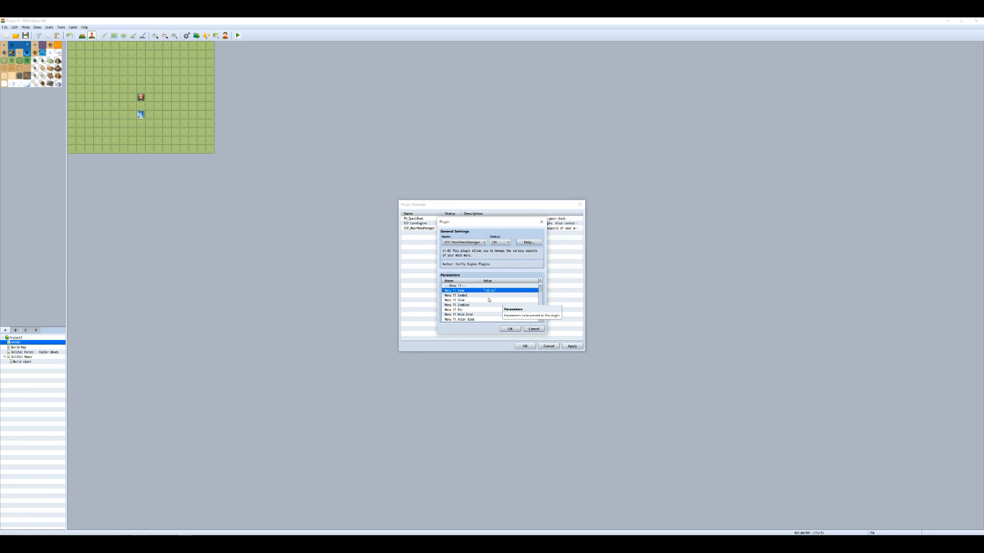
Set the Menu 11 Symbol parameter to PHQuestBook.
double_click(493, 296)
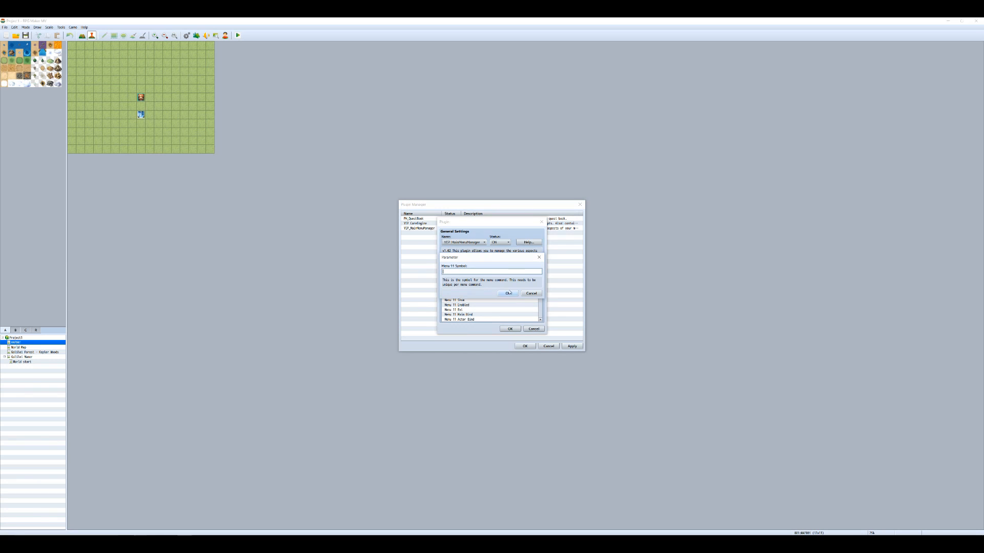
type("PHQuestBook")
left_click(507, 294)
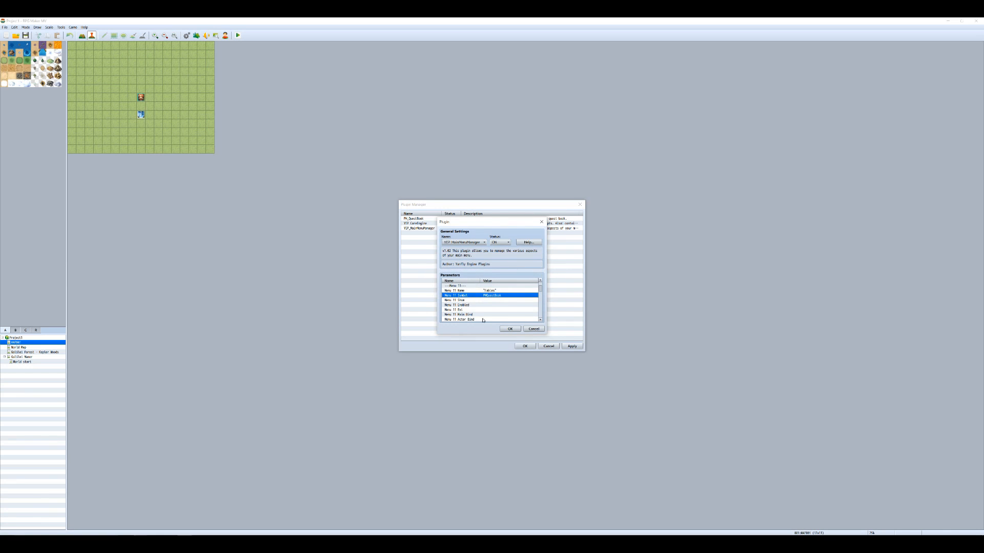
Set Menu 11 Show and Menu 11 Enabled to true, and fill in the Menu 11 Ext value.
left_click(492, 300)
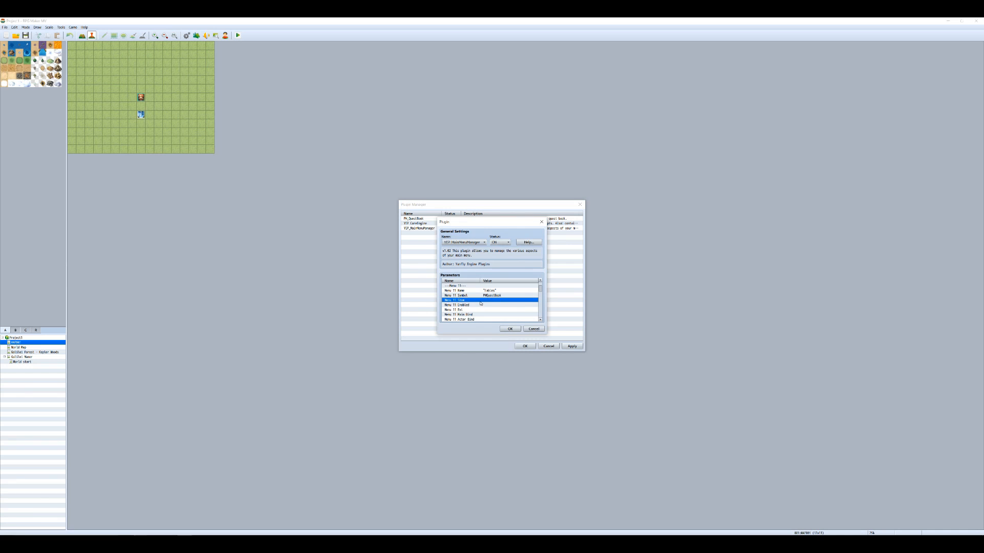
double_click(491, 300)
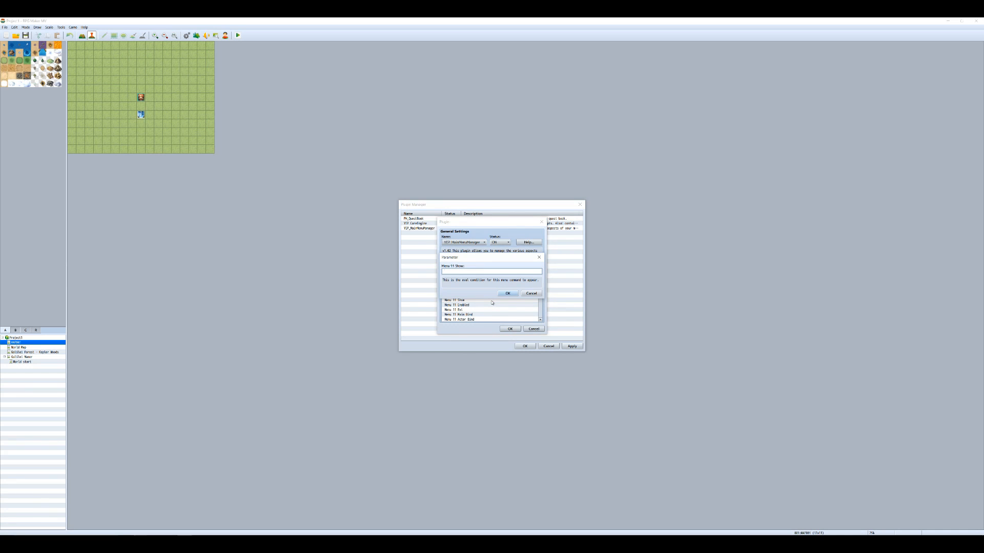
left_click(503, 295)
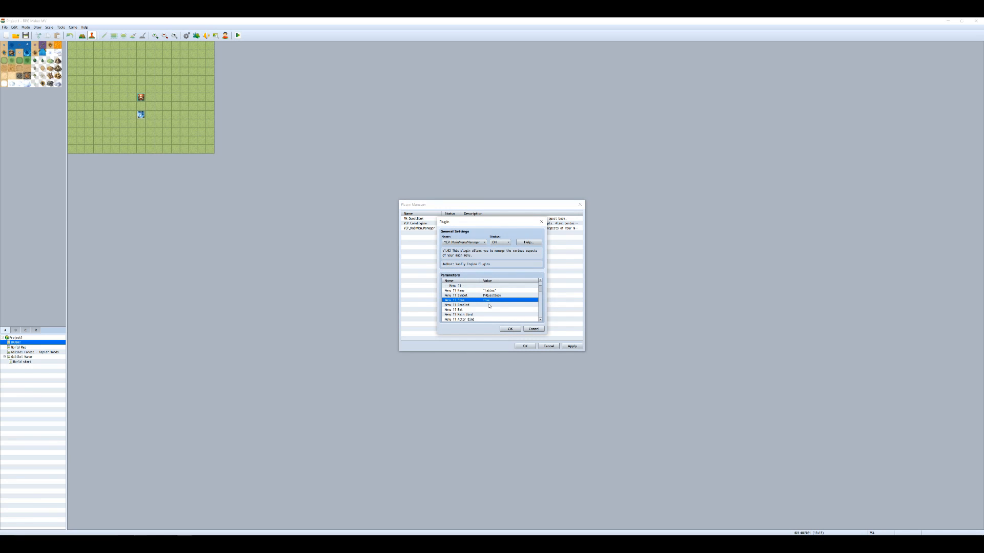
double_click(489, 306)
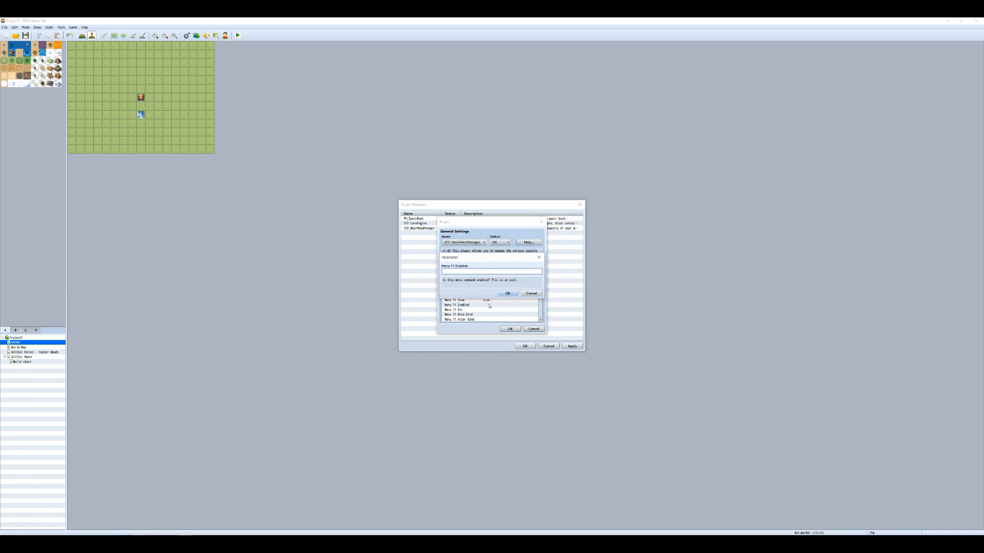
left_click(507, 293)
double_click(487, 310)
left_click(507, 293)
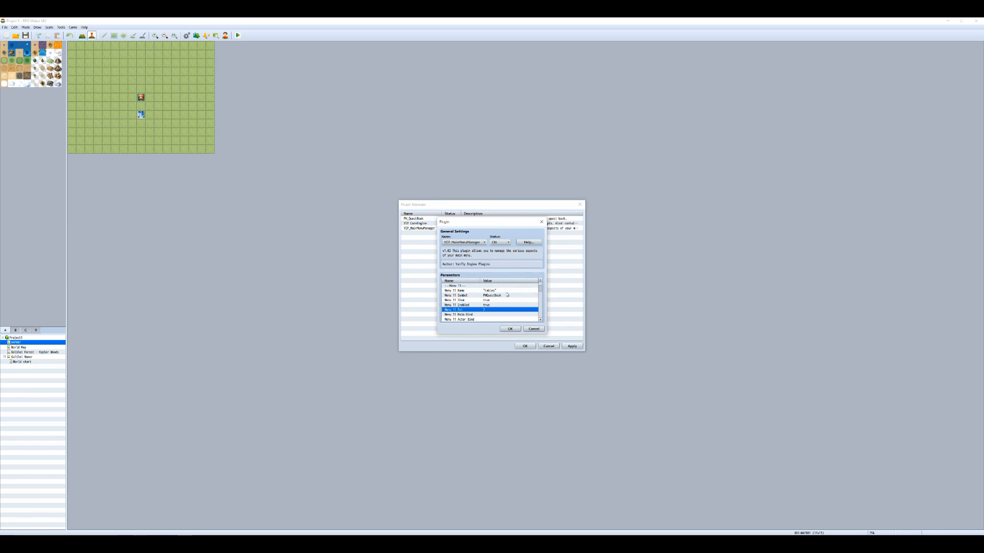
Find the Common Event 1 example in the YEP_MainMenuManager help and select its Main Bind value for copying.
left_click(486, 314)
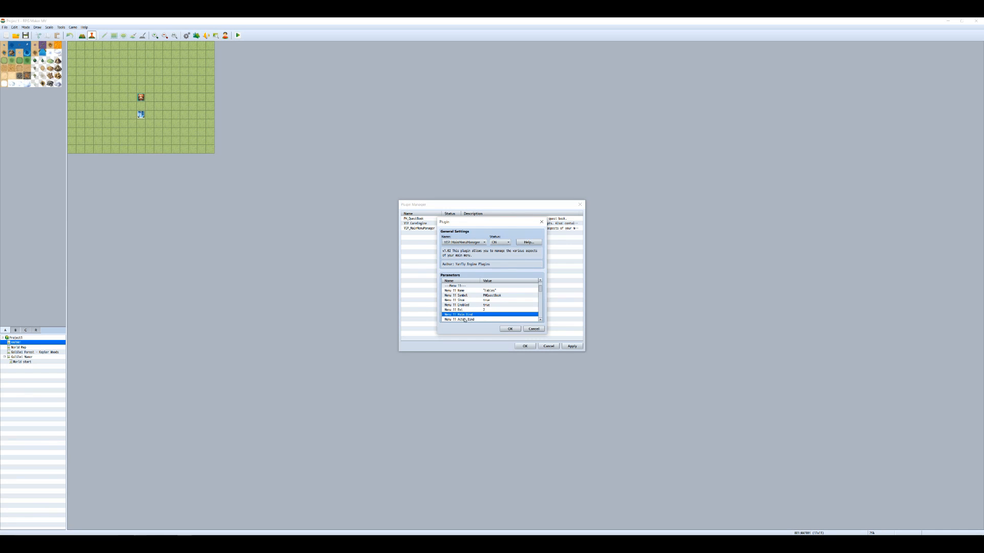
left_click(532, 242)
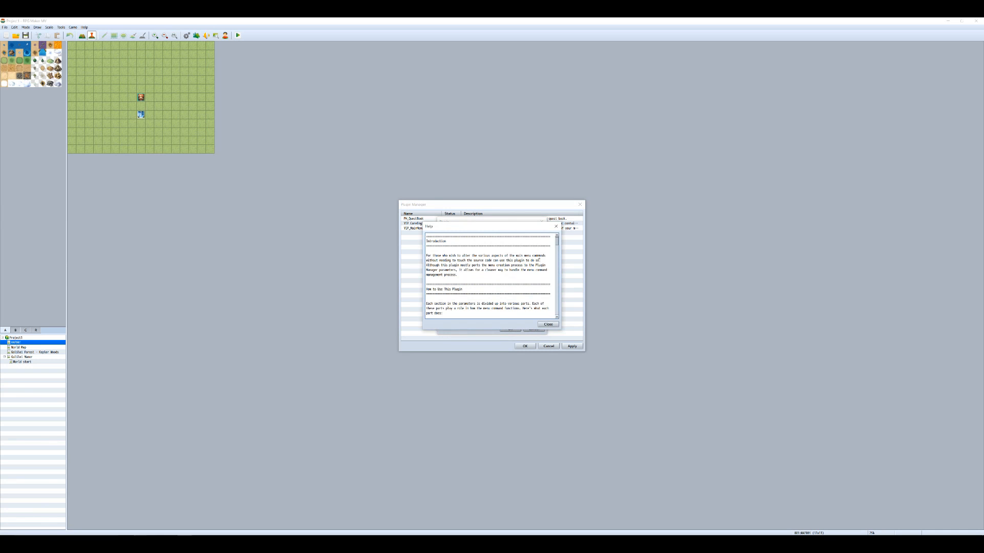
left_click_drag(558, 242, 566, 299)
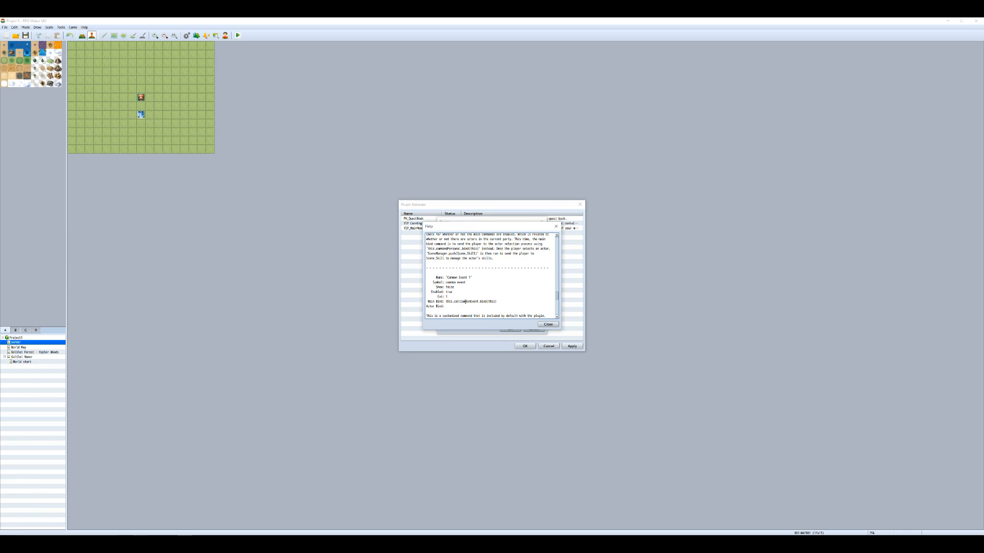
left_click_drag(496, 301, 450, 302)
left_click(547, 325)
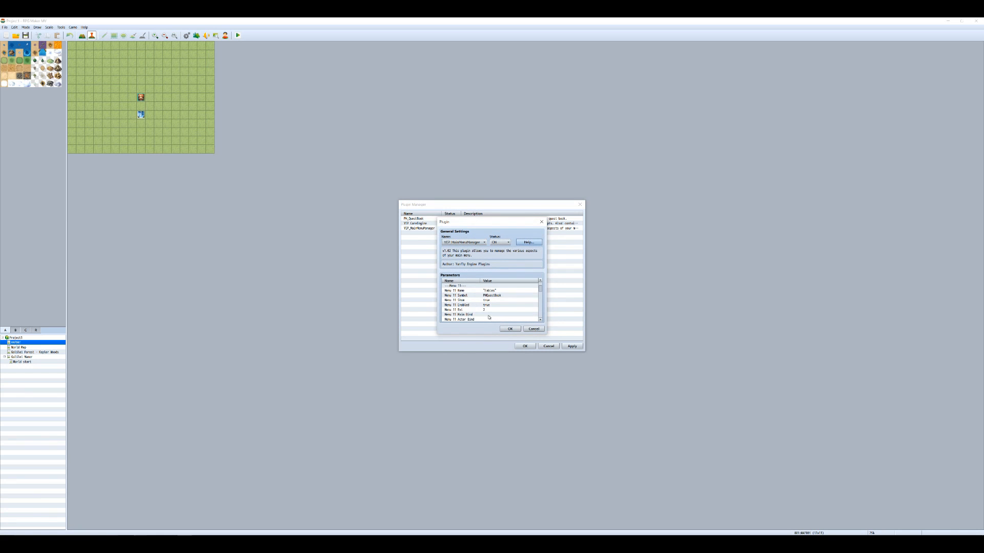
Set the Menu 11 Main Bind parameter to this.callCommonEvent.bind(this).
double_click(490, 315)
type("this.callCommonEvent.bind(this)")
left_click(508, 293)
scroll(513, 307, "down", 1)
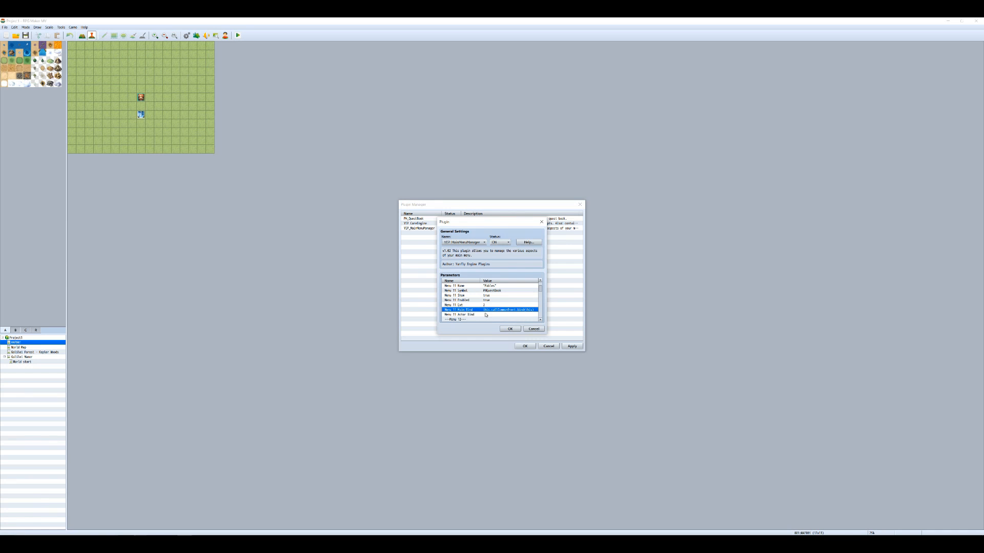
Check the Menu 11 parameters, and apply the YEP_MainMenuManager plugin changes.
scroll(494, 306, "up", 3)
scroll(494, 305, "down", 3)
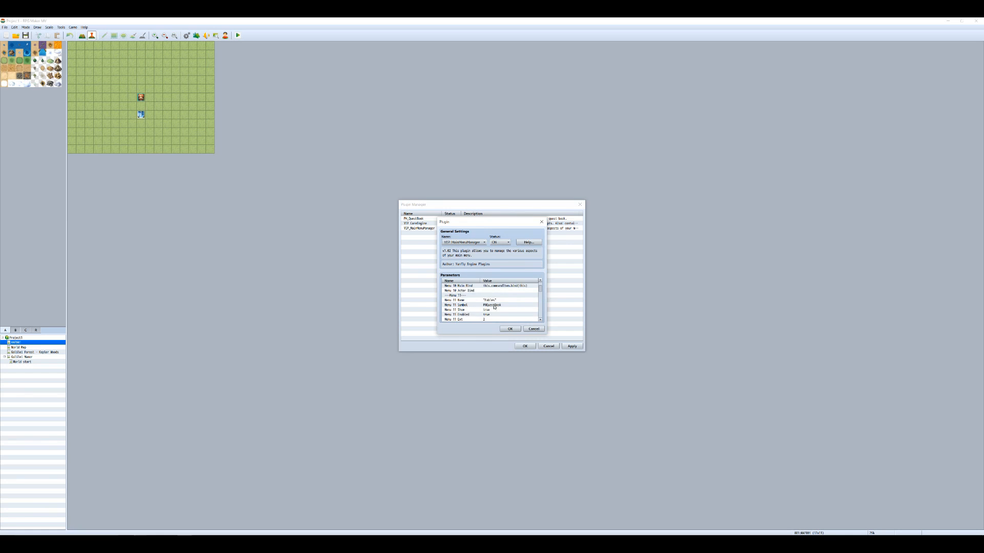
left_click(500, 310)
left_click(510, 329)
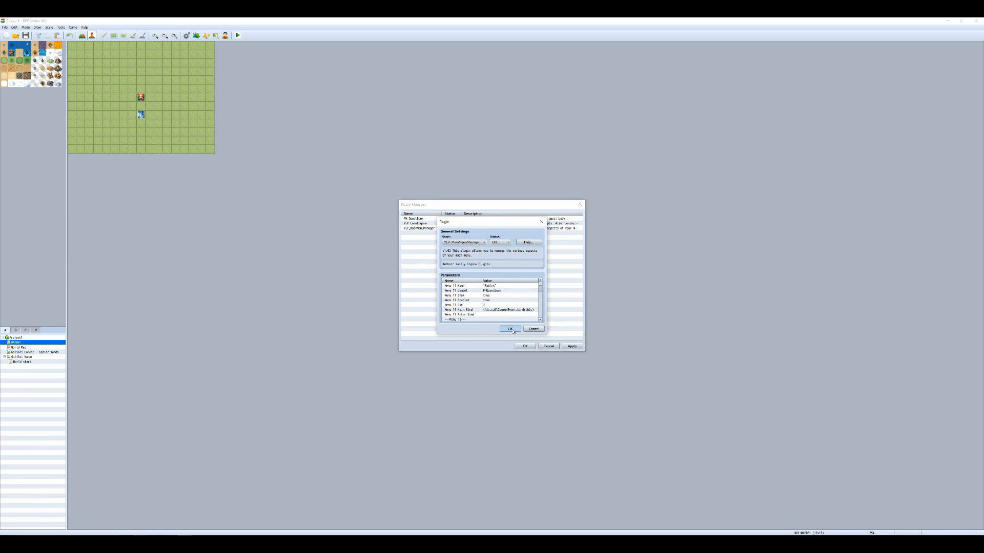
left_click(572, 347)
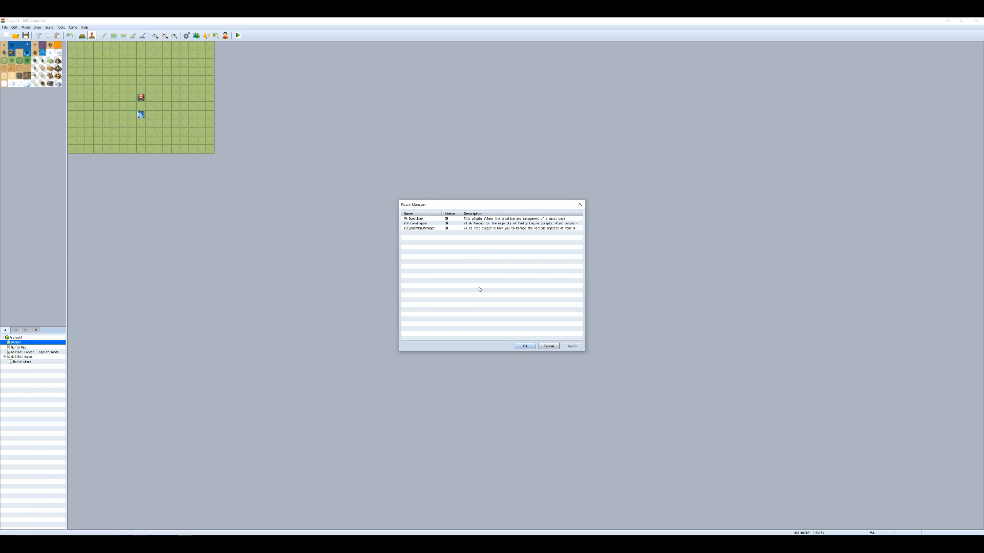
left_click(523, 348)
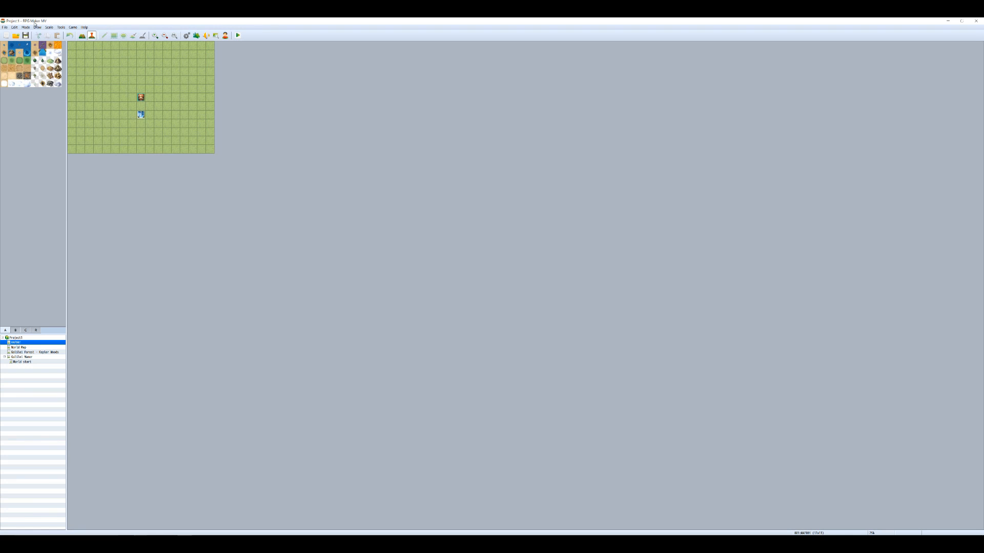
In the database's common events, name the empty second entry Show Quest.
left_click(61, 27)
left_click(63, 33)
left_click(368, 285)
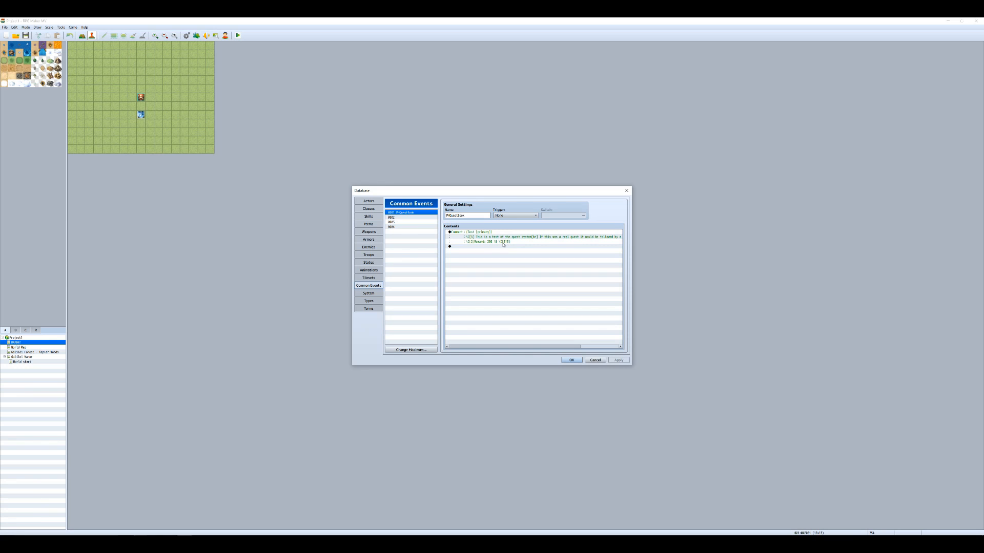
left_click(403, 217)
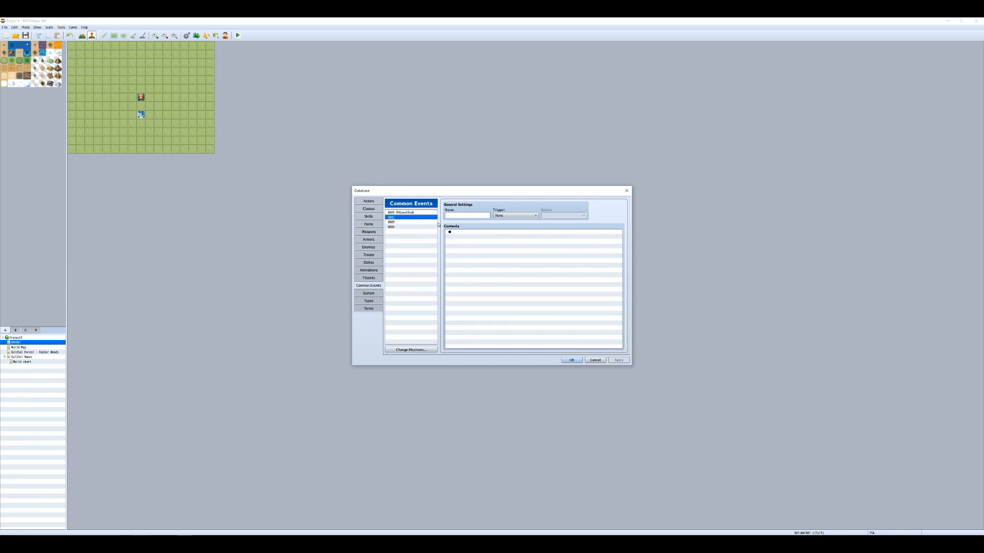
left_click(459, 216)
type("S")
Add a blank Plugin Command to the Show Quest common event and save the database changes.
left_click(484, 235)
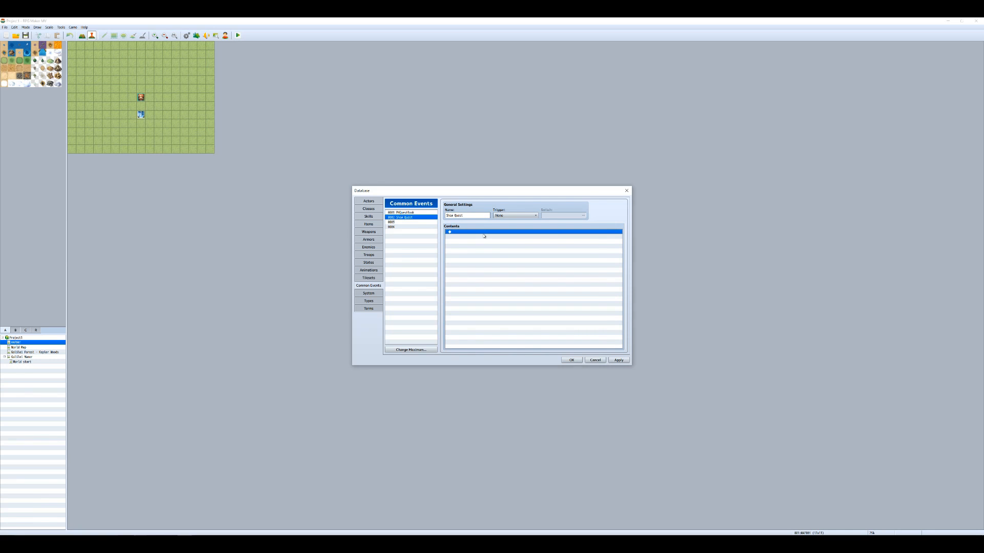
double_click(483, 235)
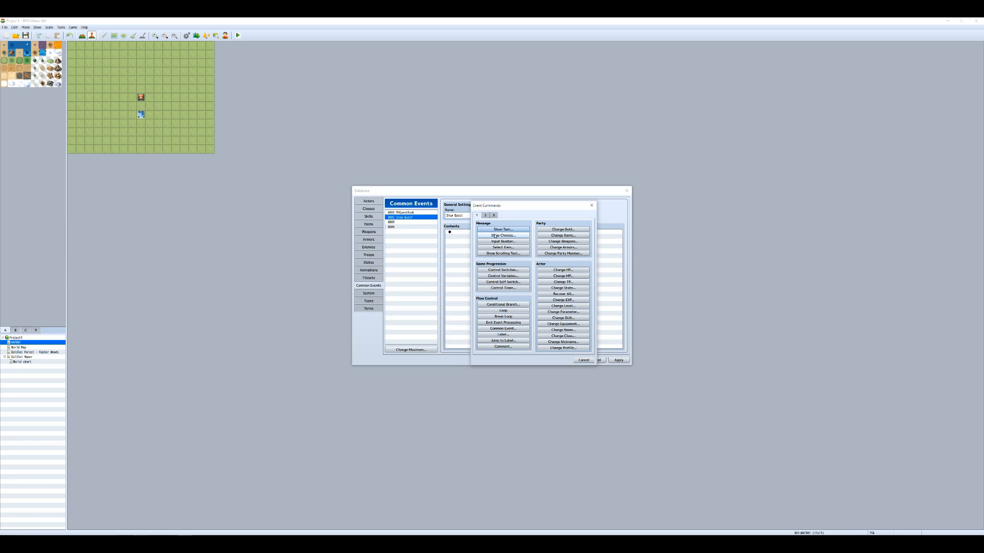
left_click(495, 216)
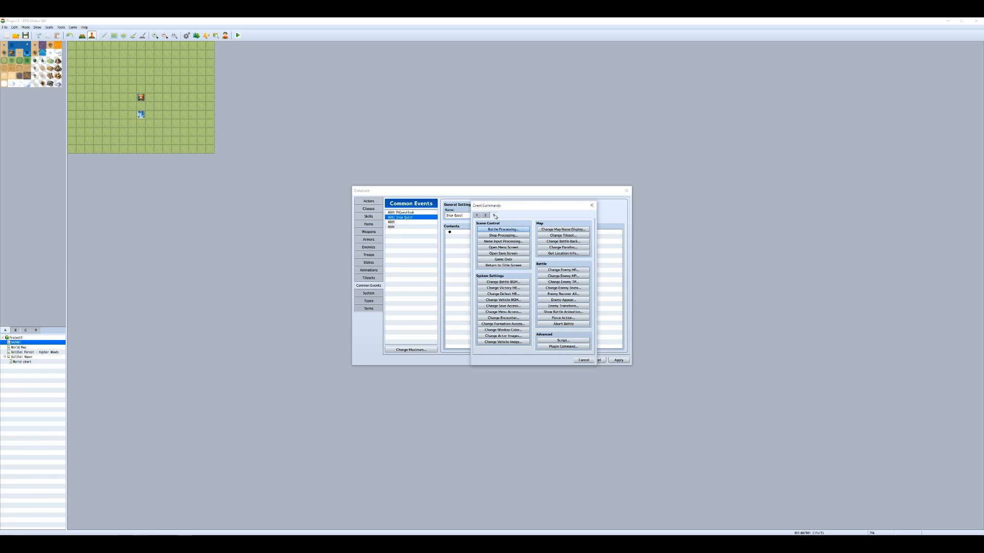
left_click(571, 348)
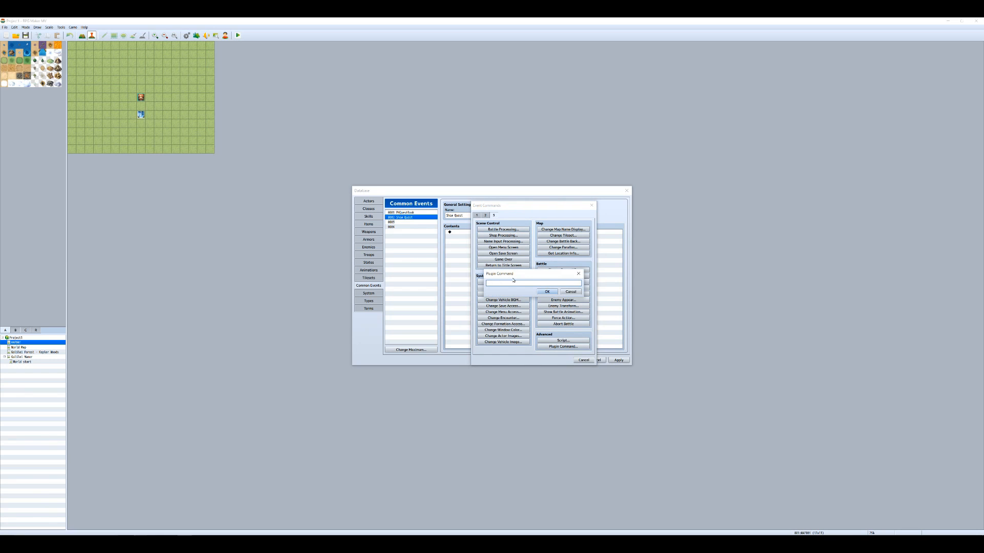
left_click(548, 291)
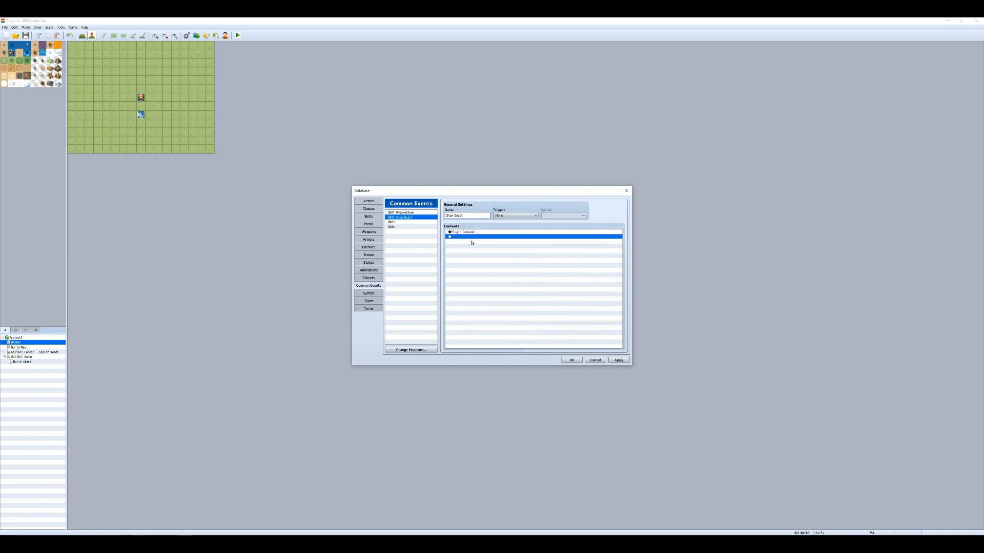
left_click(609, 361)
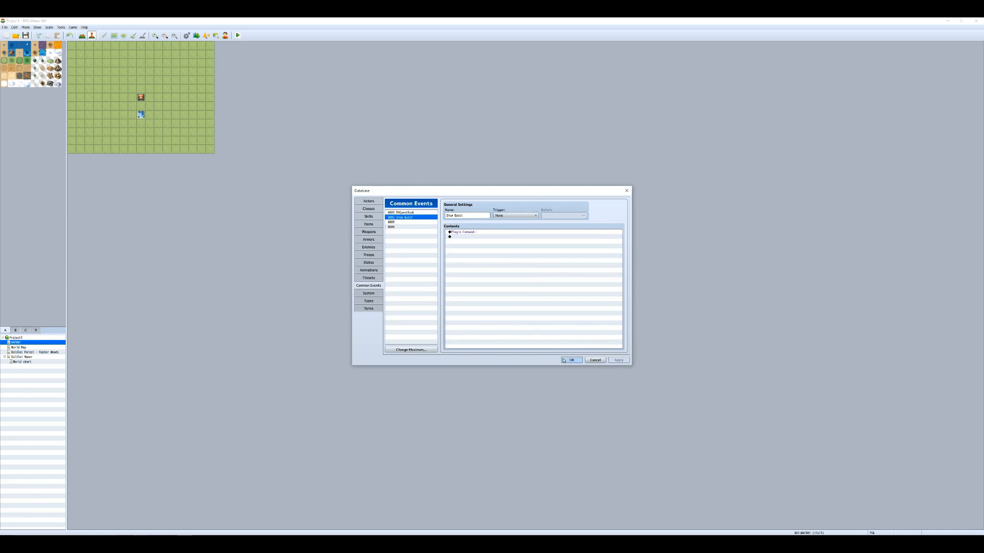
left_click(571, 360)
Copy the "PHQuestBook show" command from the PH_QuestBook plugin's help.
left_click(196, 35)
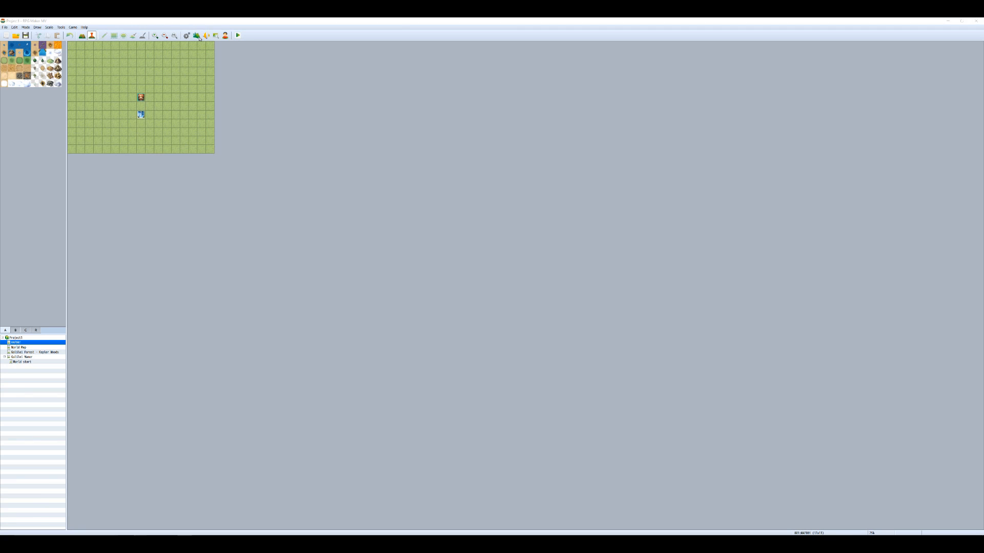
double_click(477, 221)
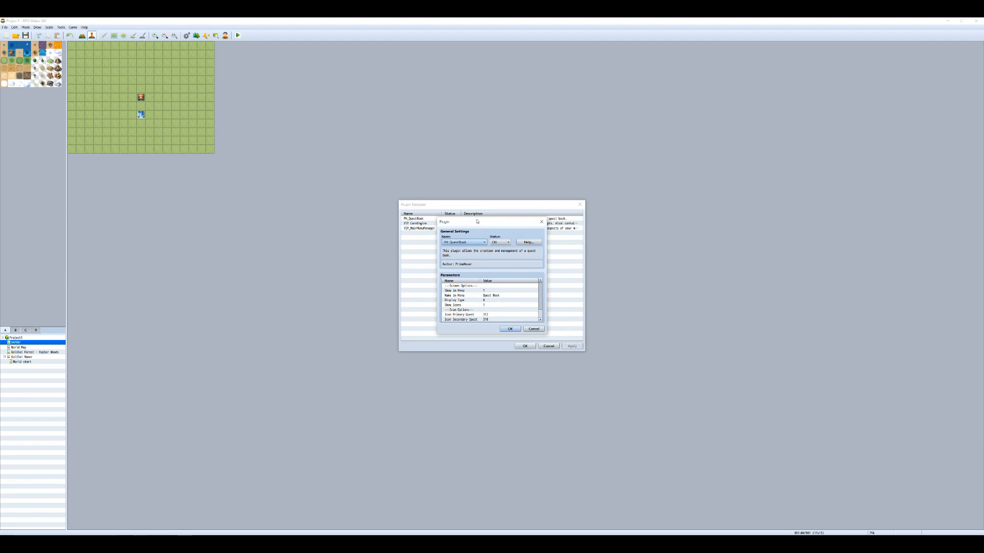
left_click(528, 243)
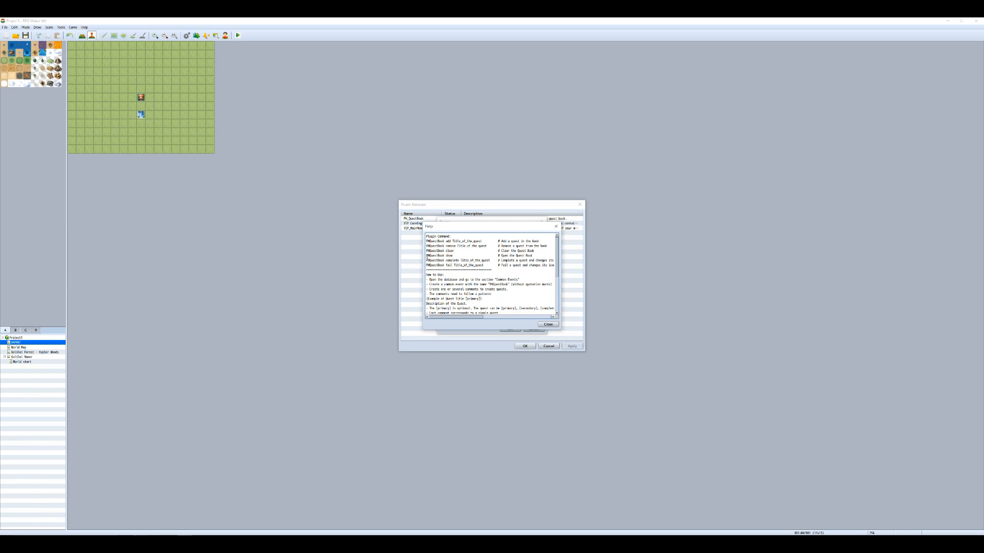
left_click_drag(426, 255, 452, 255)
key("ctrl+c")
left_click(548, 324)
left_click(510, 329)
left_click(524, 346)
Set the Show Quest common event's plugin command to "PHQuestBook show" and apply the change.
left_click(186, 35)
left_click(484, 232)
right_click(484, 232)
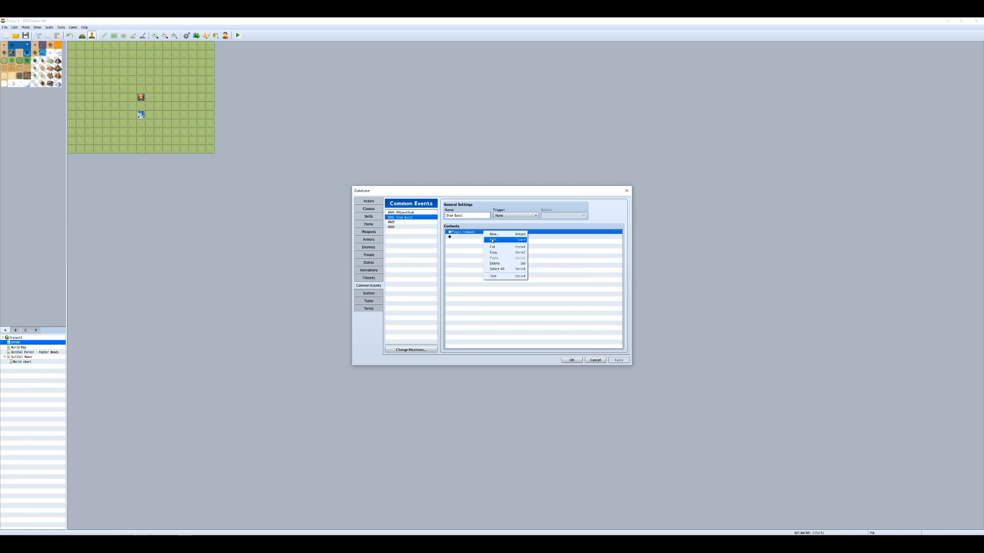
left_click(491, 240)
key("ctrl+v")
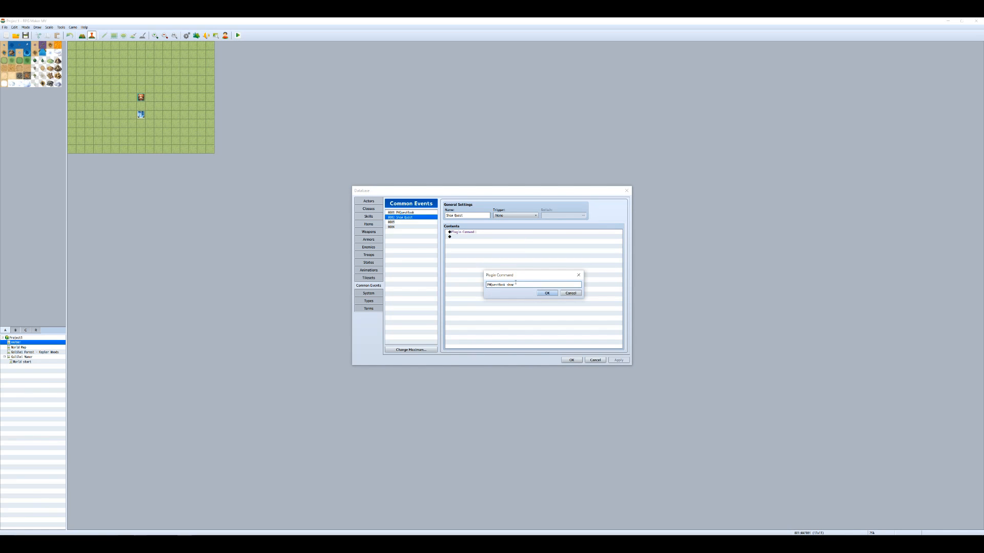
left_click(547, 293)
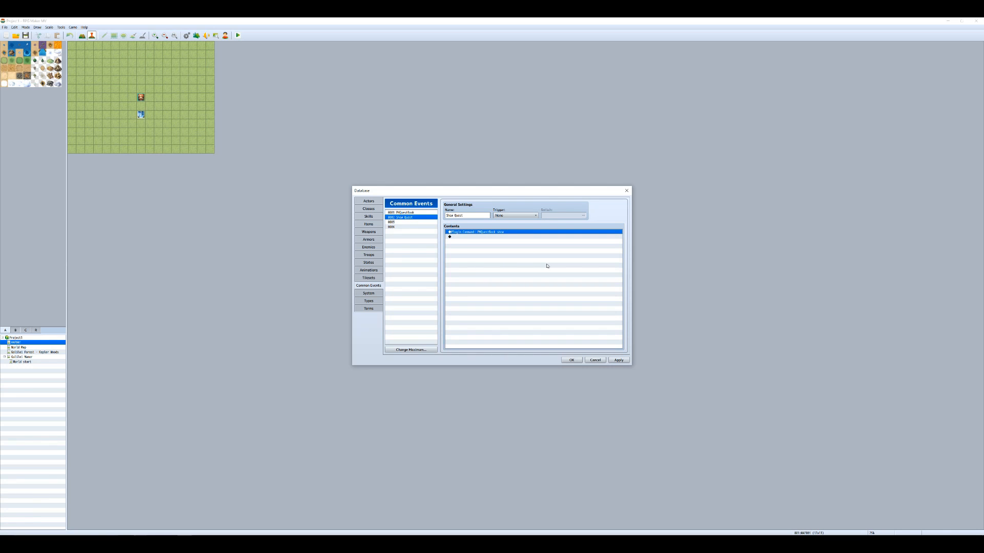
left_click(617, 360)
left_click(571, 360)
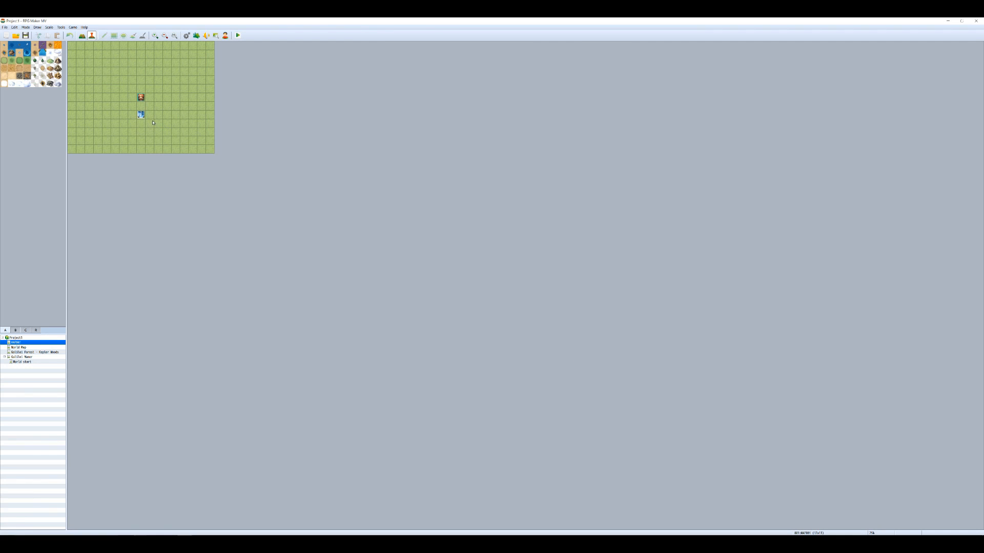
Save the project and playtest a new game, opening the Fables entry from the main menu.
left_click(238, 36)
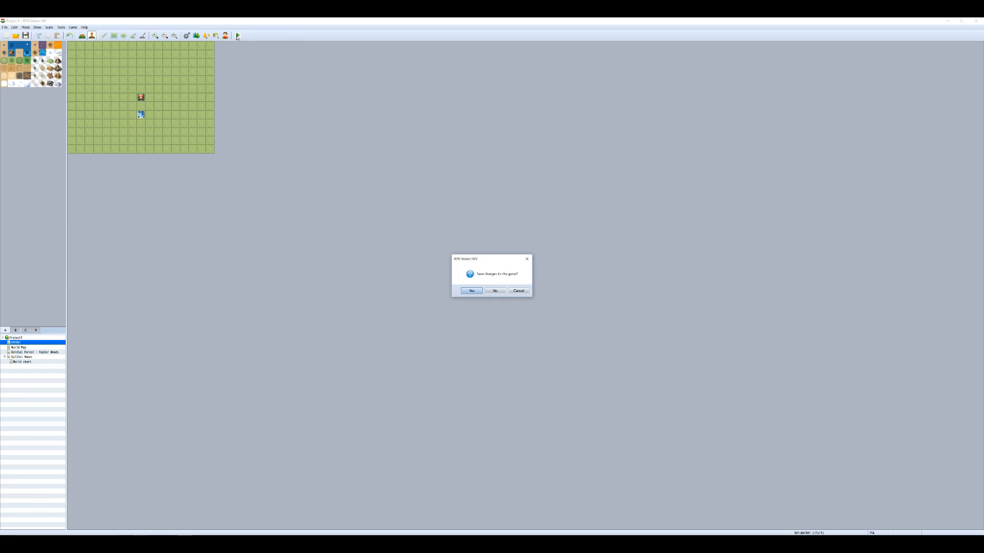
left_click(471, 290)
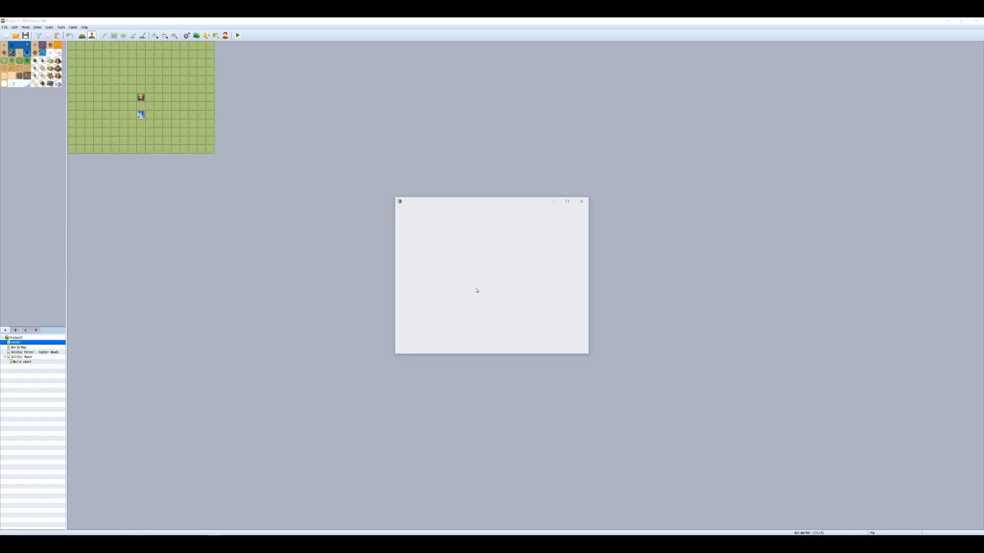
left_click(492, 302)
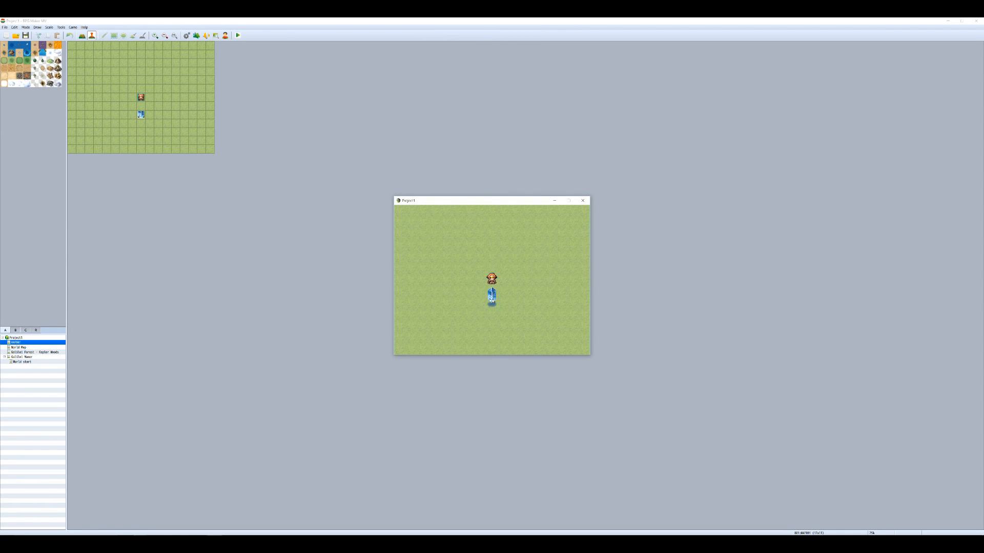
right_click(560, 336)
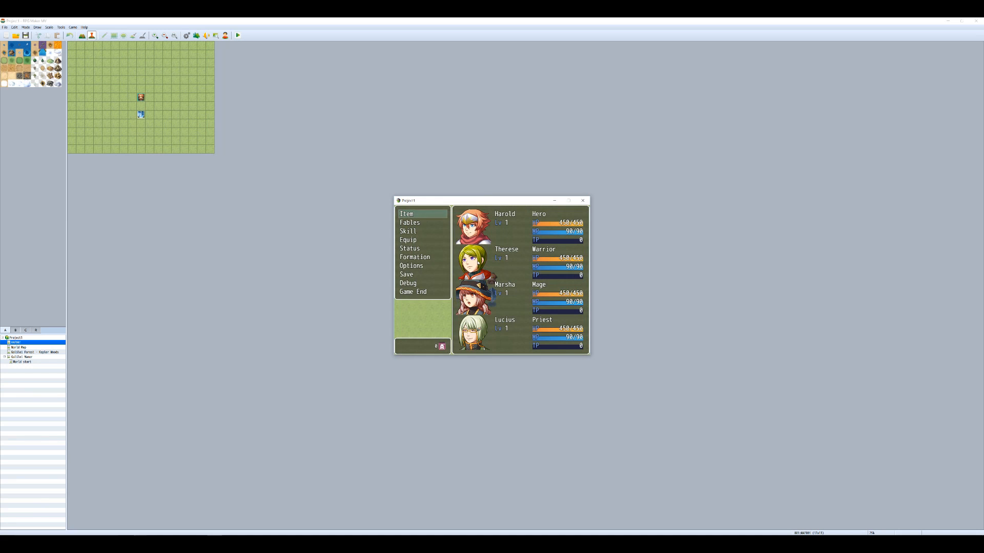
double_click(412, 223)
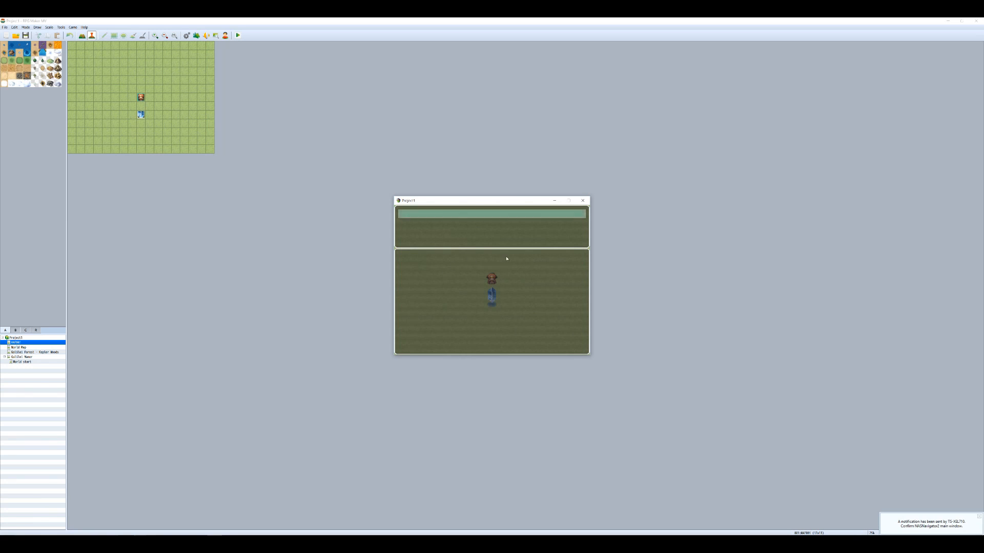
Leave the quest book and main menu, and end the playtest.
key("Escape")
key("Escape")
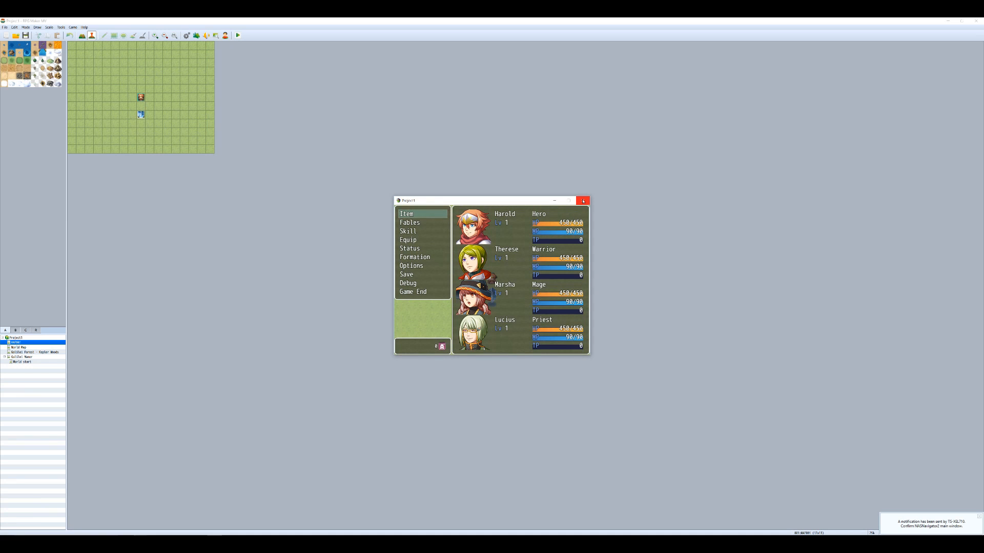
key("Escape")
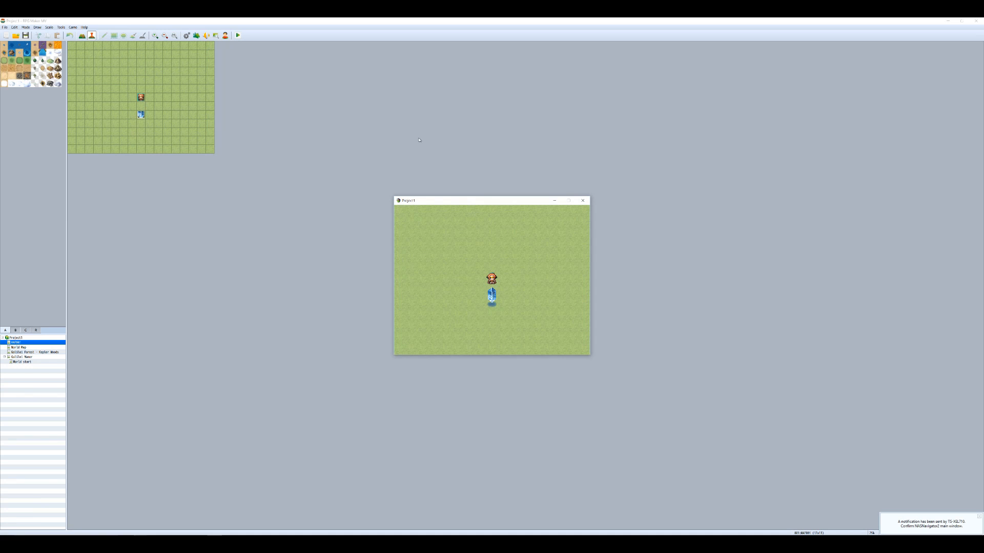
left_click(583, 201)
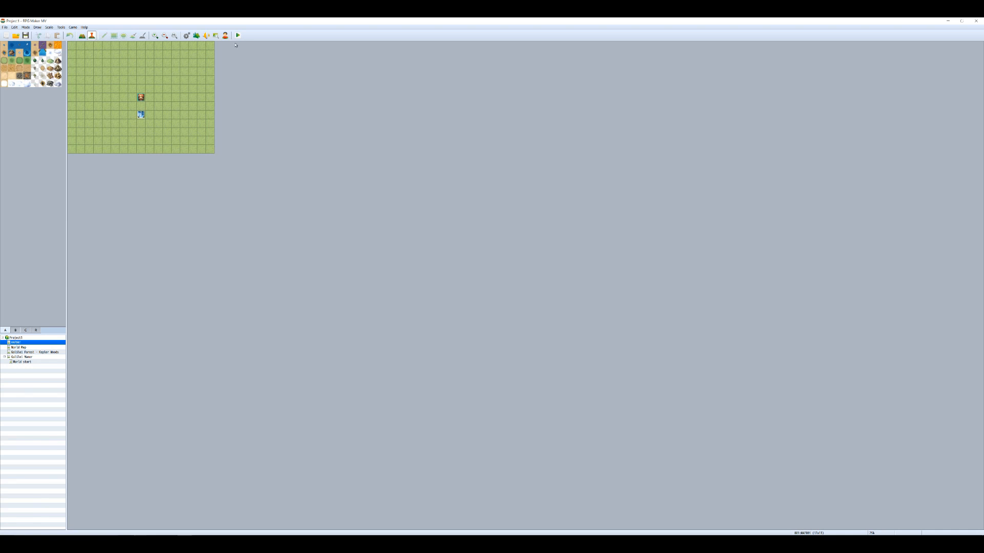
Open the blue crystal event on the map for editing and examine its PHQuestBook add plugin command.
right_click(141, 115)
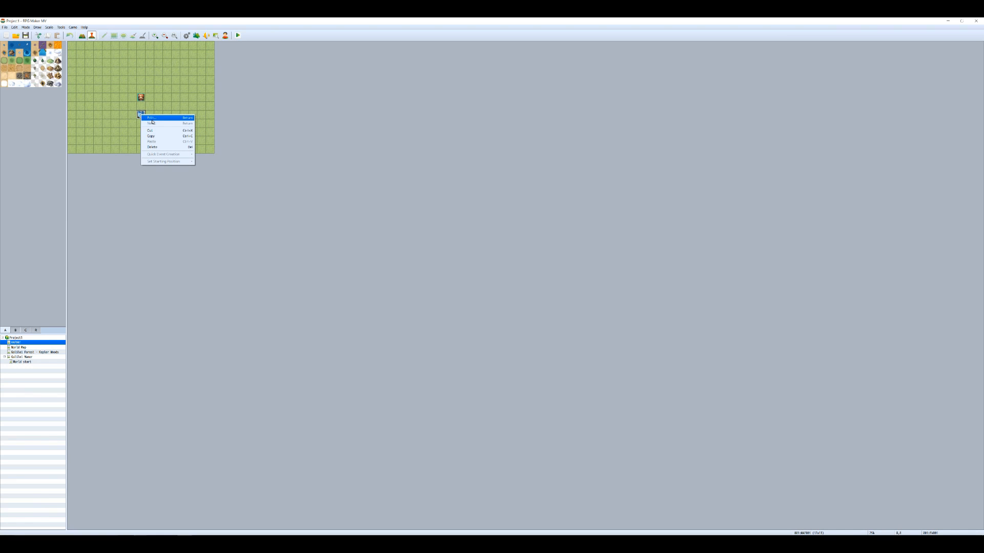
left_click(152, 118)
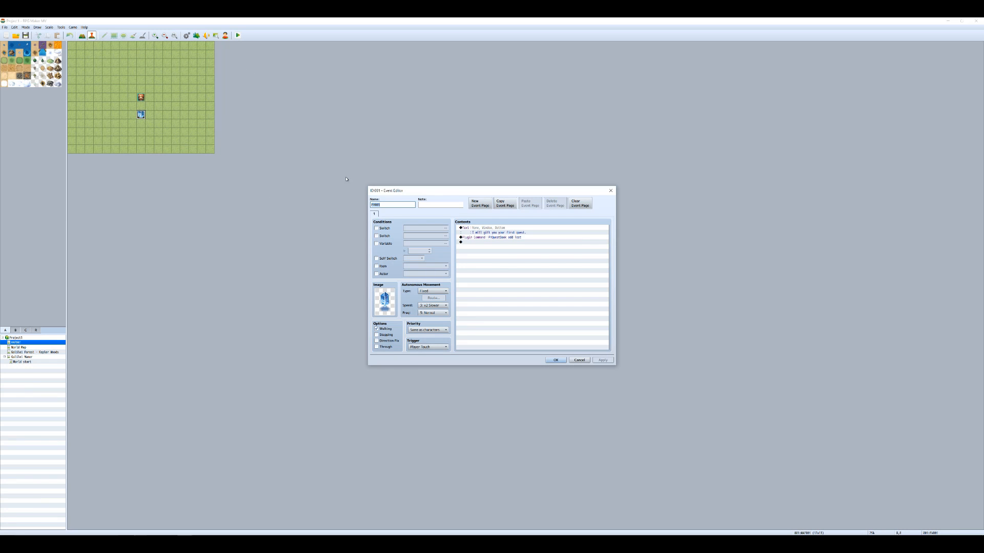
left_click(476, 239)
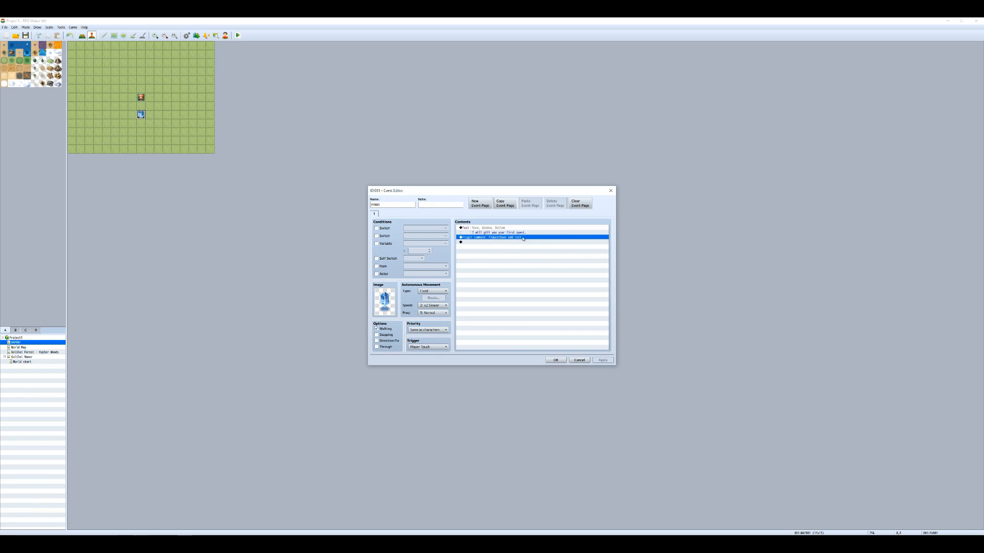
Close the crystal event's editor and examine the quest text comment in the PHQuestBook common event, leaving the database unchanged.
left_click(556, 360)
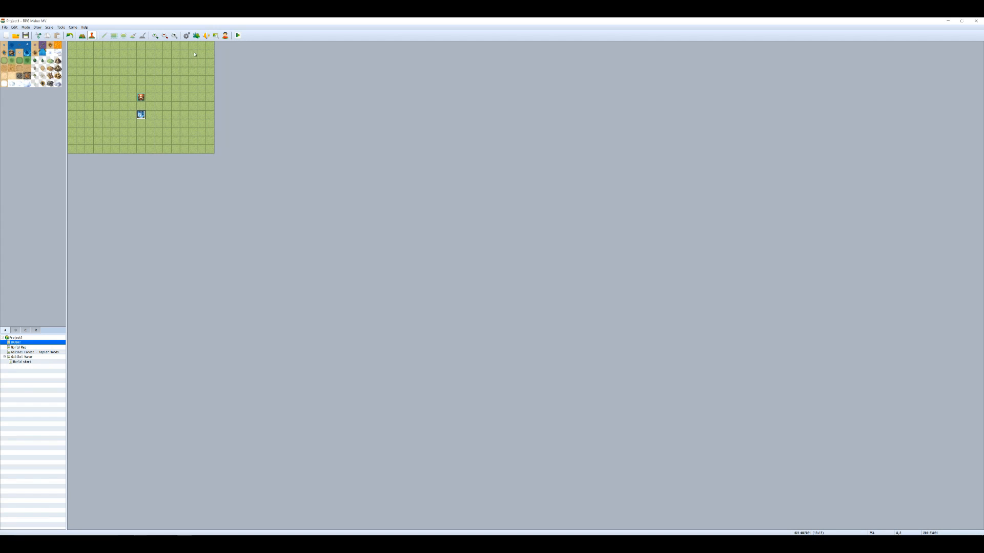
left_click(187, 36)
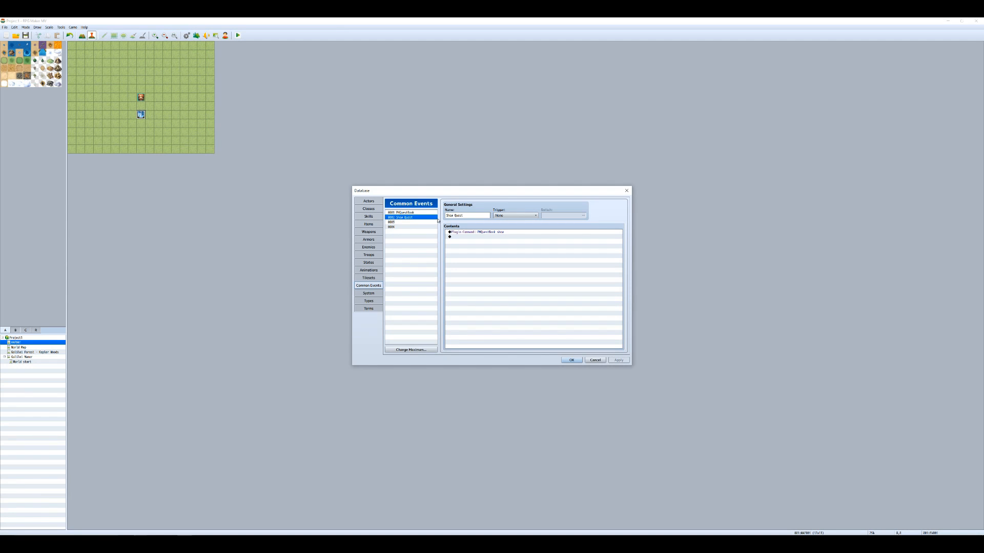
left_click(412, 213)
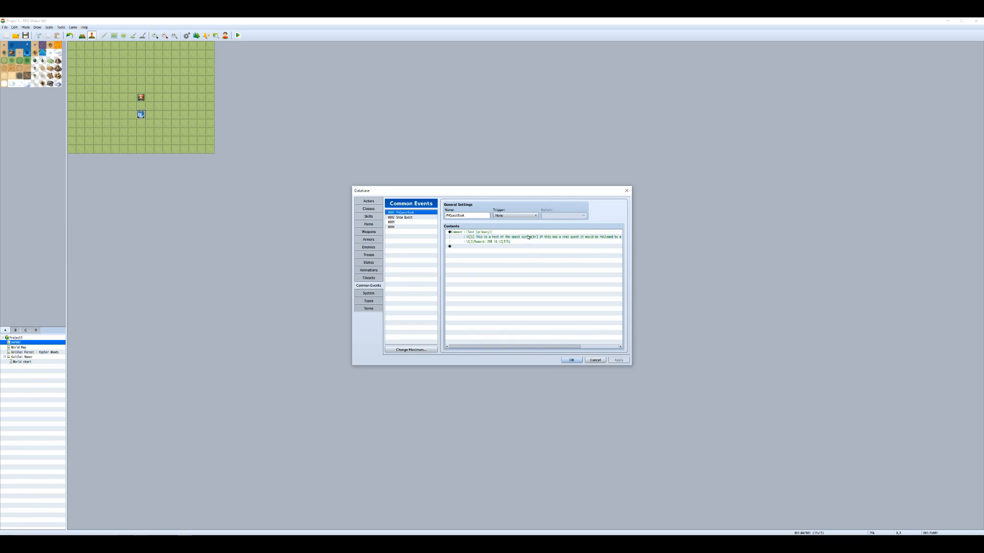
left_click(571, 360)
Save the project, playtest a new game and accept the first quest from the blue crystal.
left_click(237, 35)
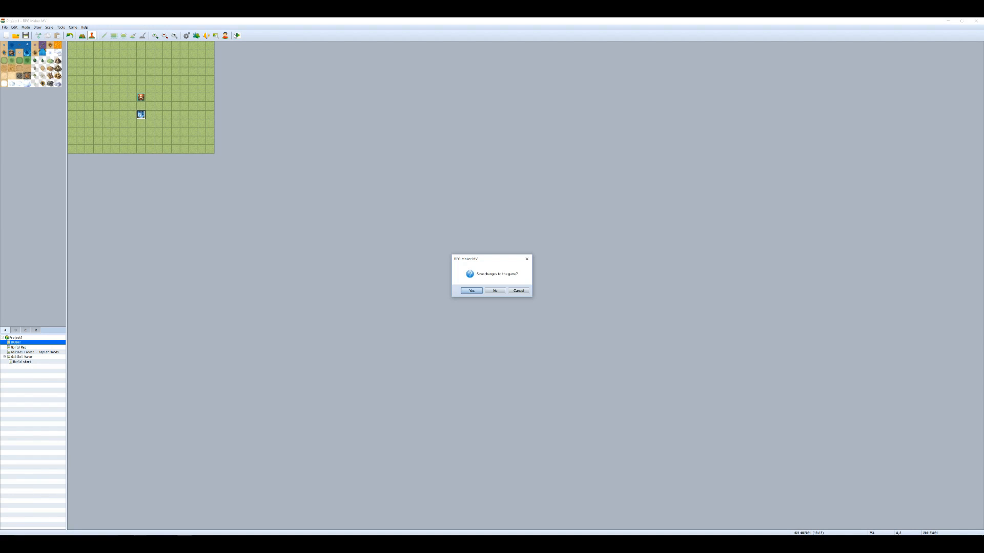
left_click(472, 290)
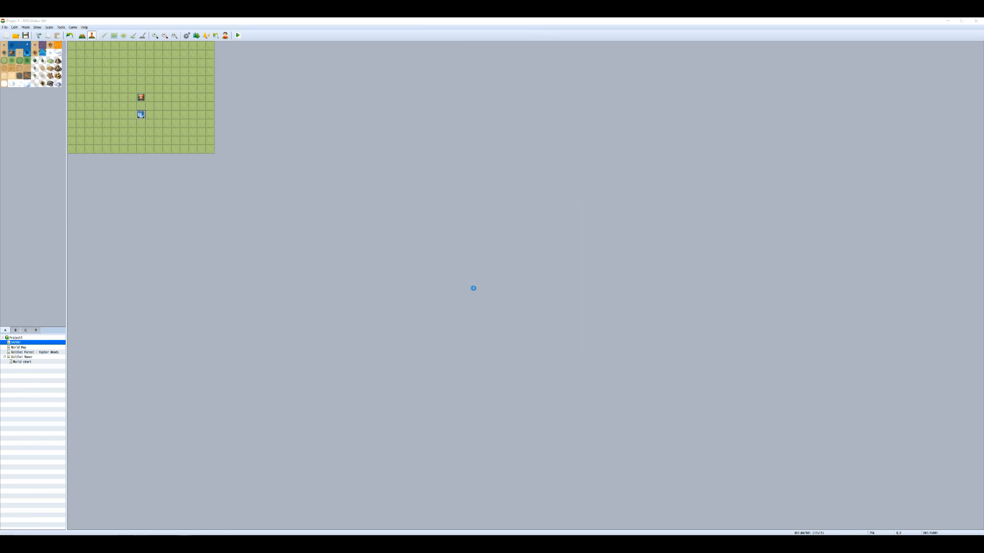
key("Return")
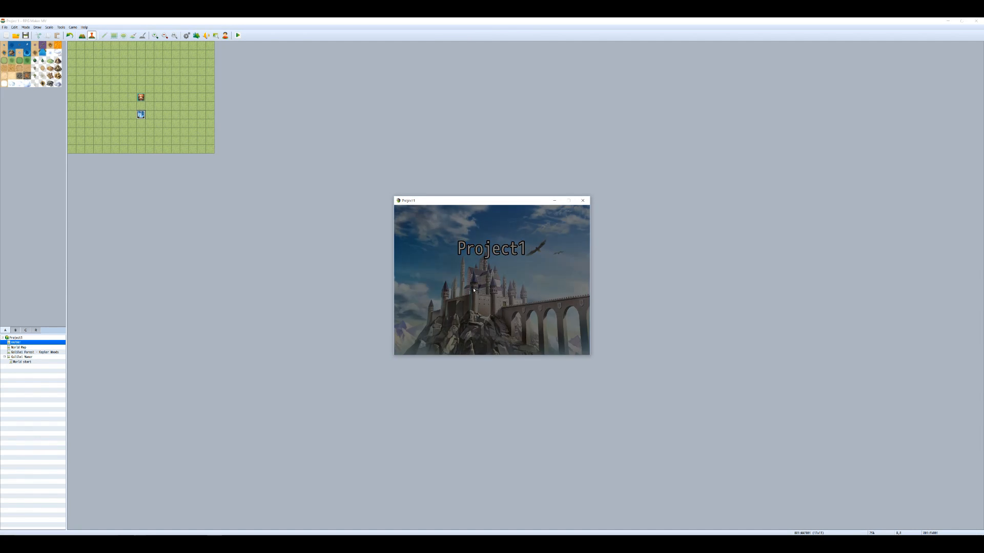
key("Return")
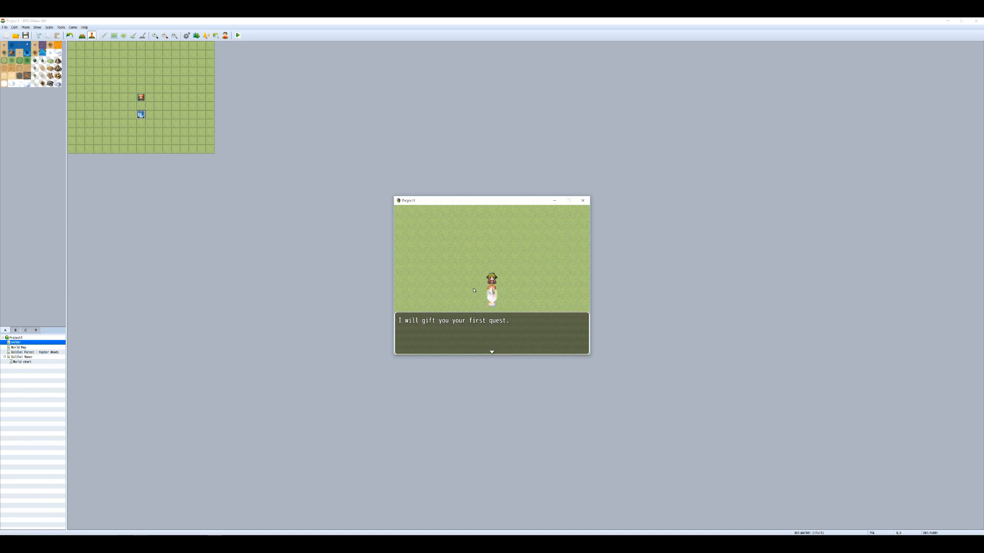
key("Return")
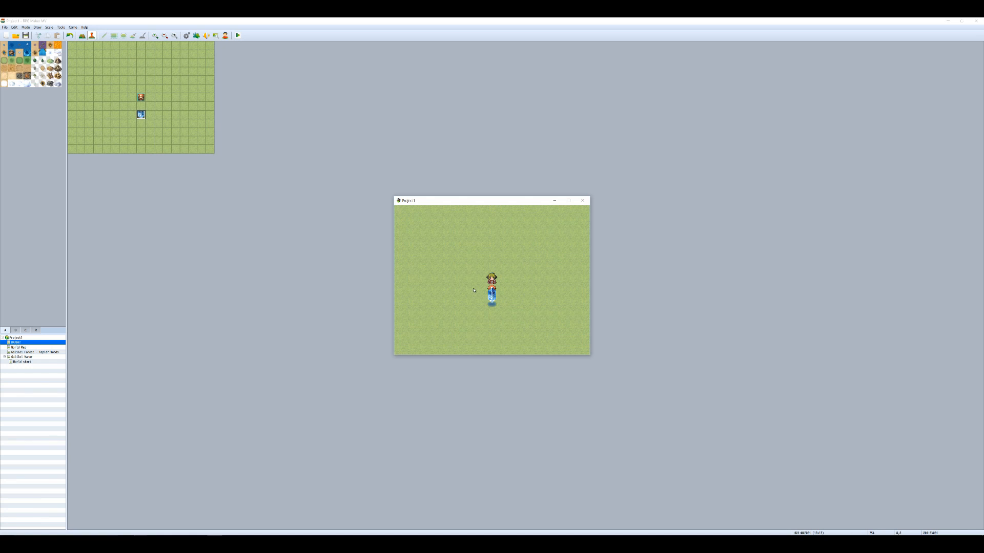
Open the Fables entry from the game's main menu to check the Test quest, and end the playtest.
key("Escape")
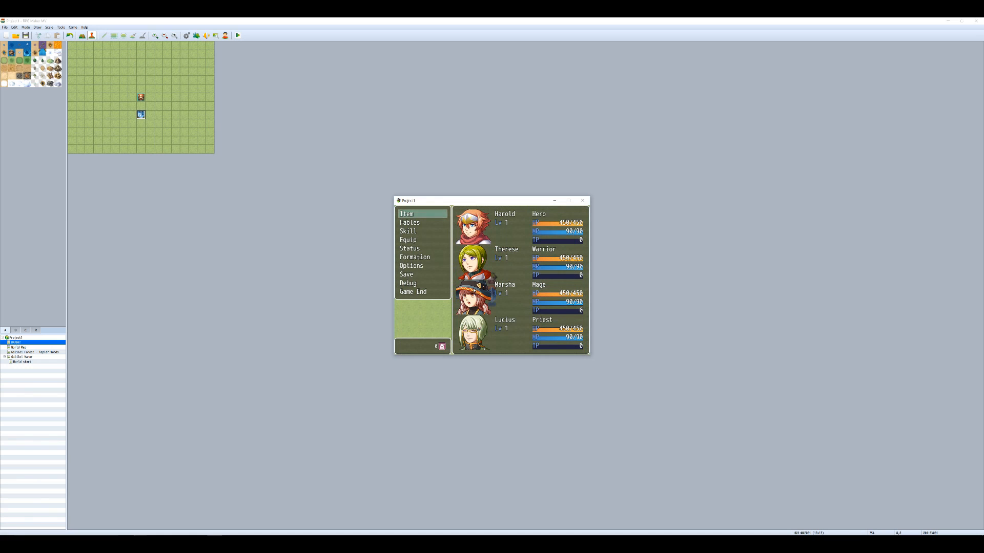
key("Down")
key("Return")
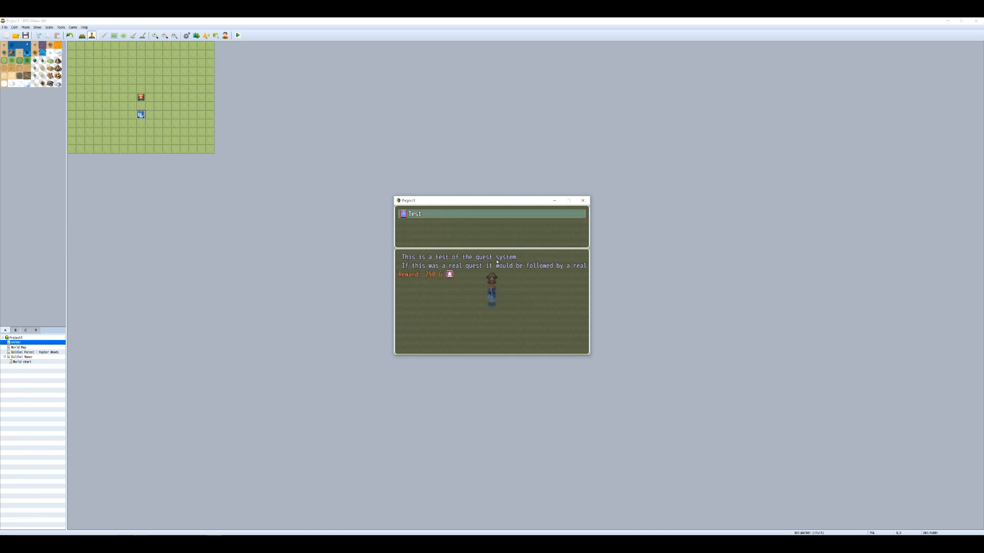
left_click(583, 201)
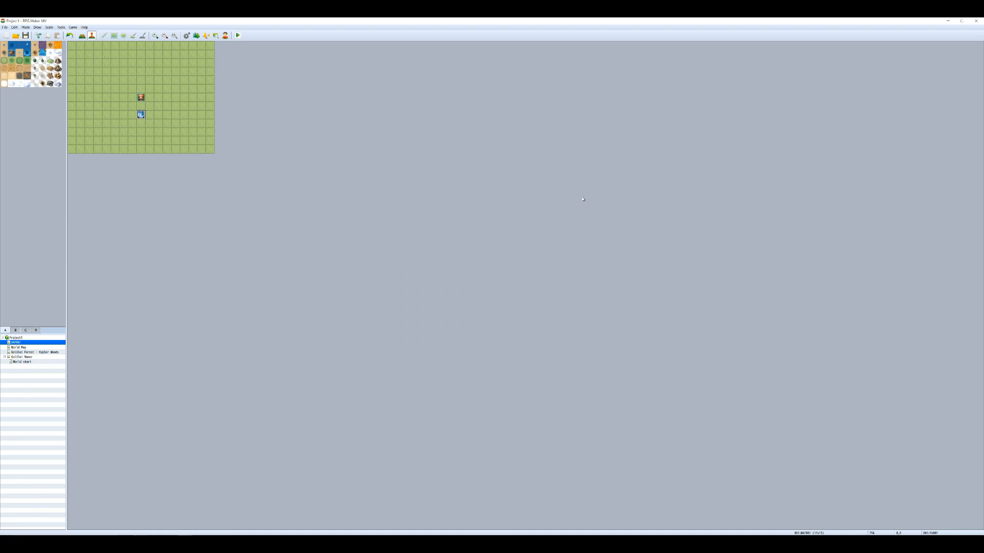